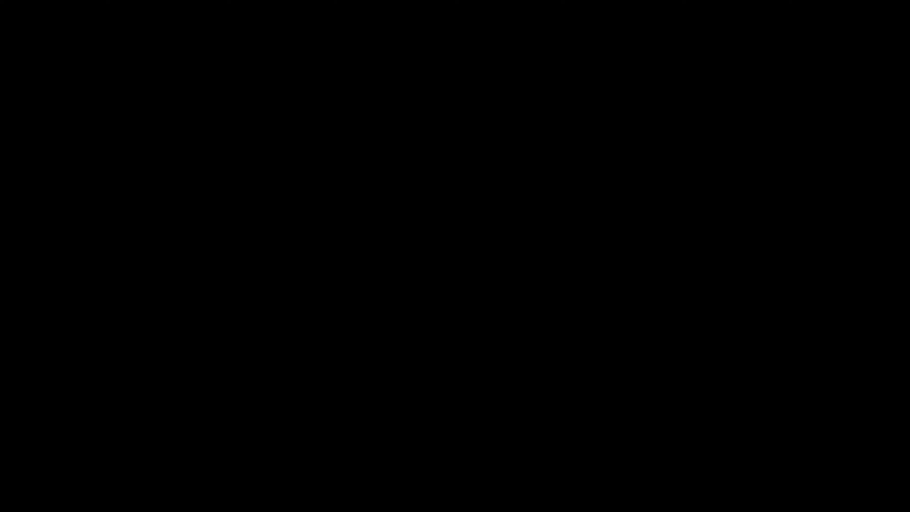
Step: Create a new Part document with its default name and hybrid design enabled
left_click(482, 29)
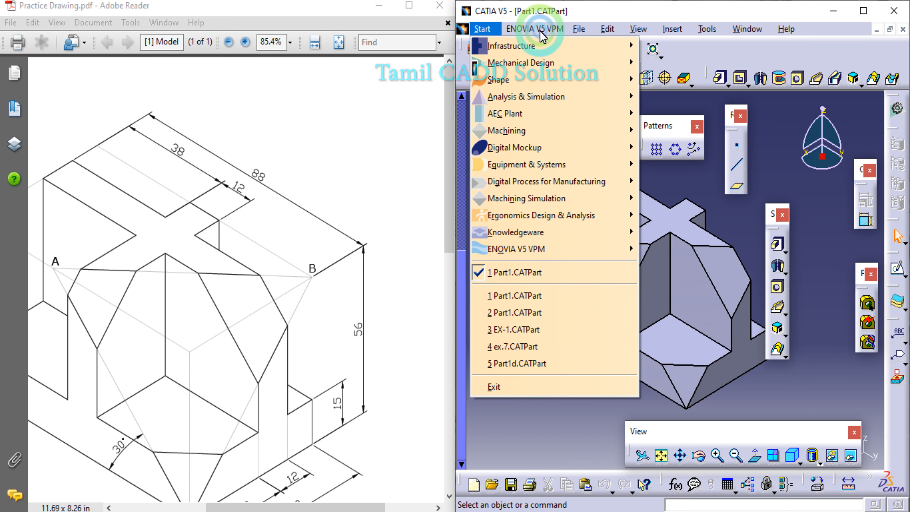
mouse_move(579, 29)
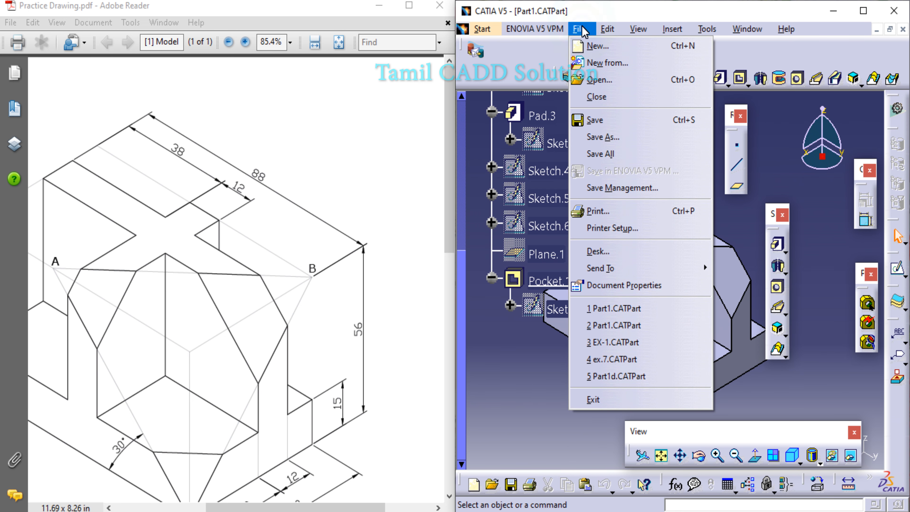
left_click(598, 45)
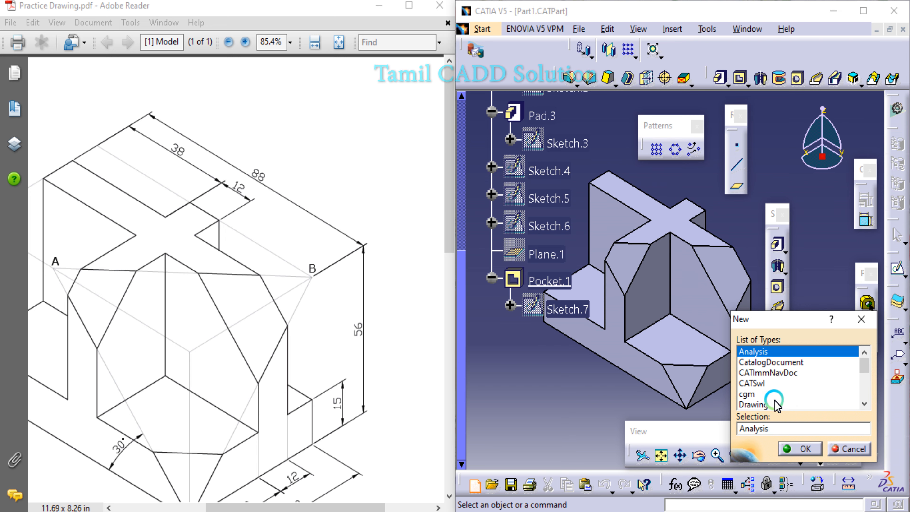
left_click(766, 398)
scroll(766, 397, "down", 3)
left_click(757, 394)
left_click(802, 448)
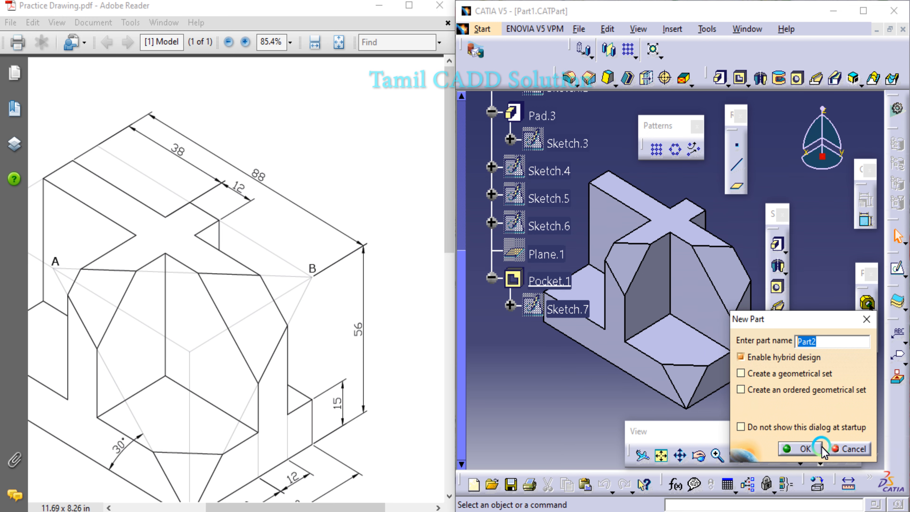
left_click(809, 448)
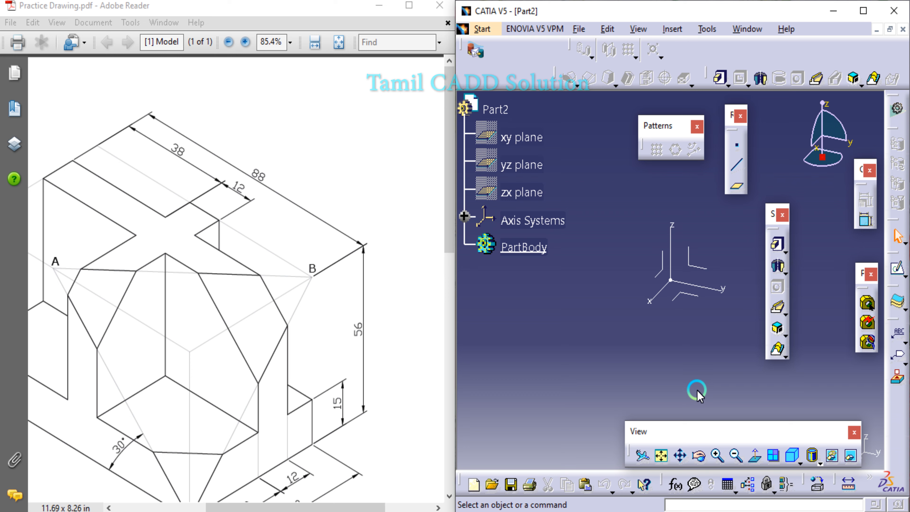
Step: Open a new sketch on the xy plane
left_click(523, 137)
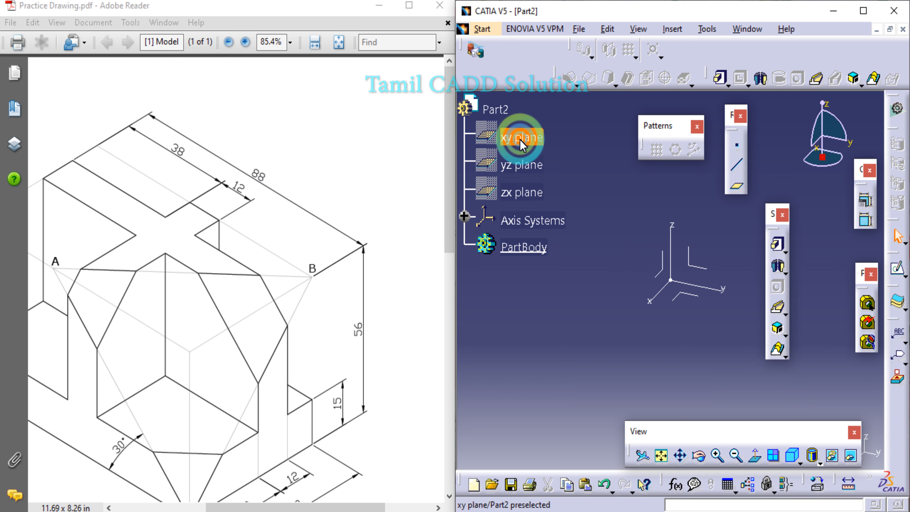
left_click(871, 253)
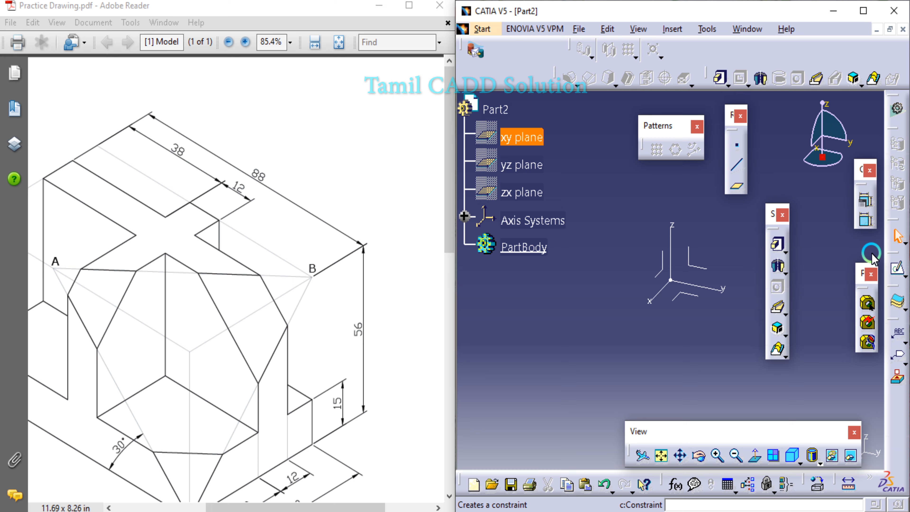
left_click(897, 268)
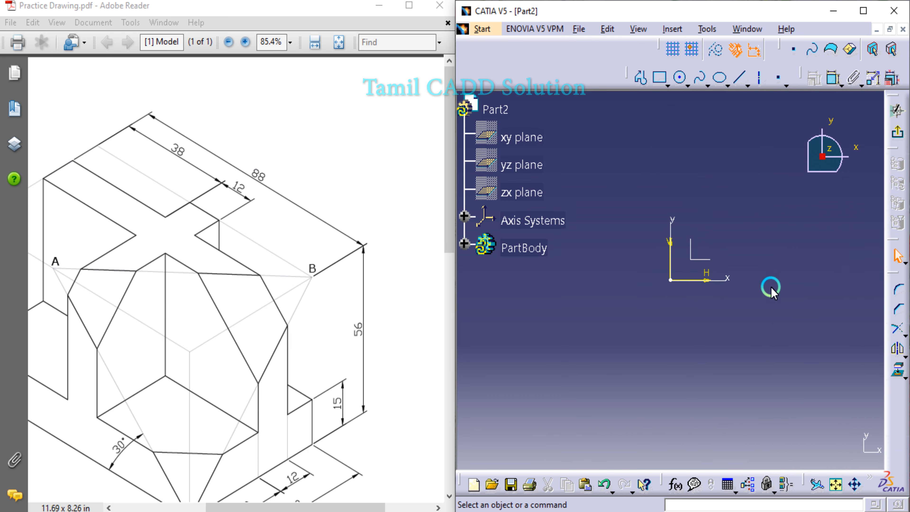
left_click(659, 77)
left_click(671, 279)
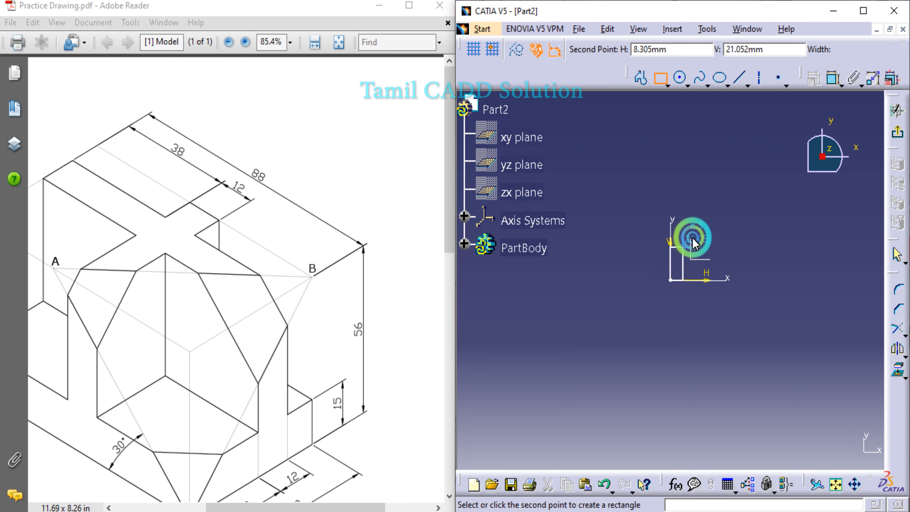
left_click(666, 83)
Step: Sketch a centered rectangle about 60 mm wide, taller than wide, with its center at the sketch origin
left_click(668, 85)
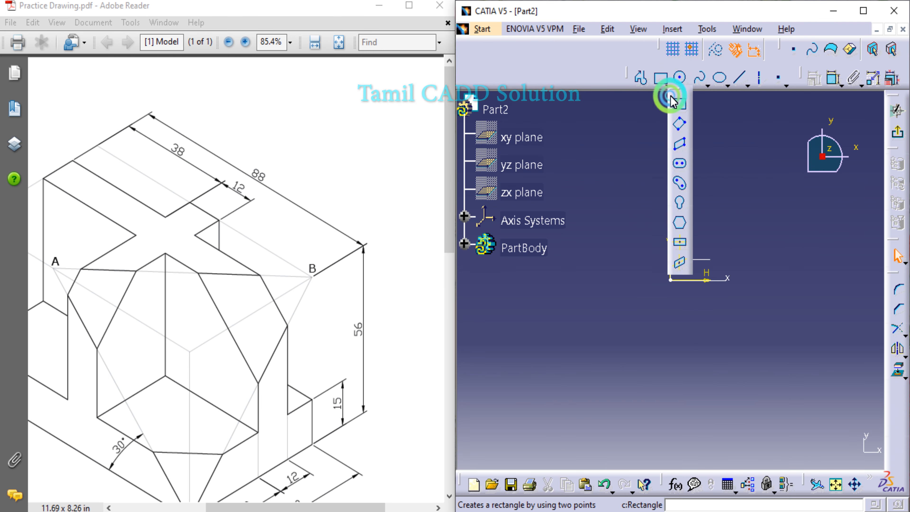
left_click(682, 244)
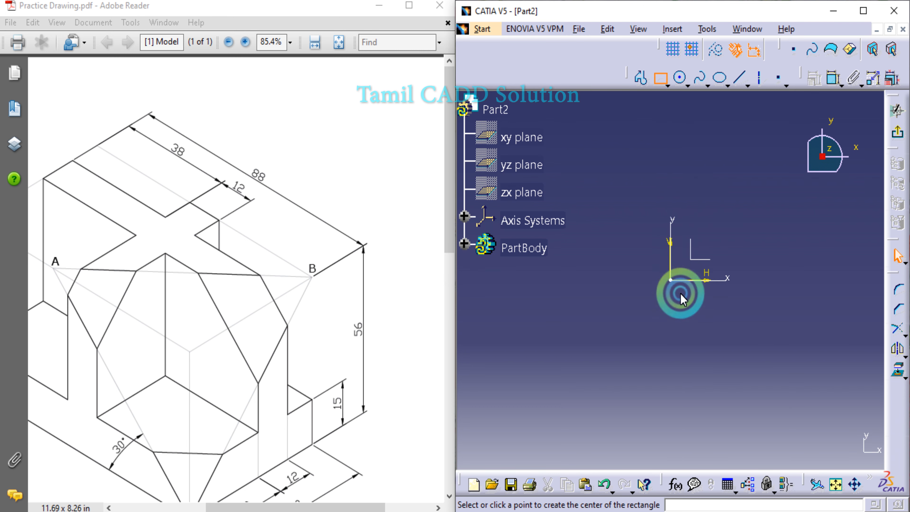
left_click(671, 279)
left_click(715, 376)
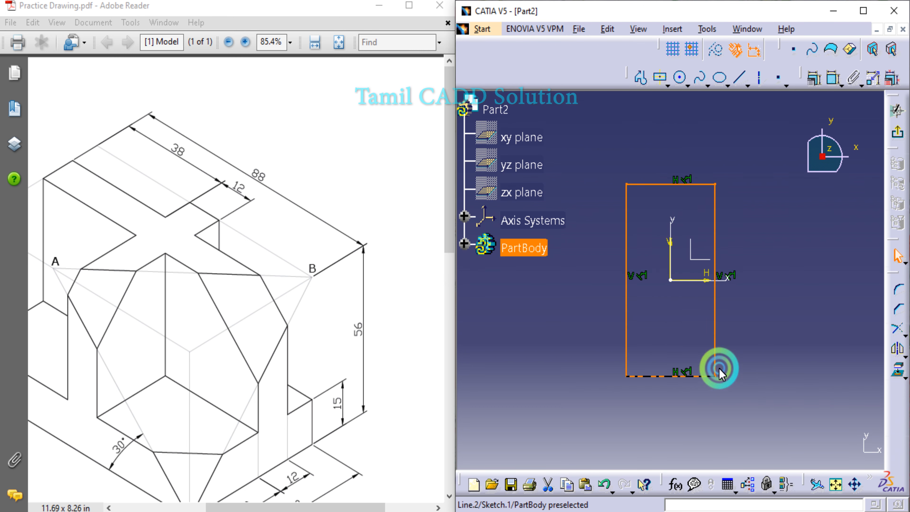
Step: Dimension the rectangle's width and set it to 50 mm, as given in the practice drawing
left_click(831, 50)
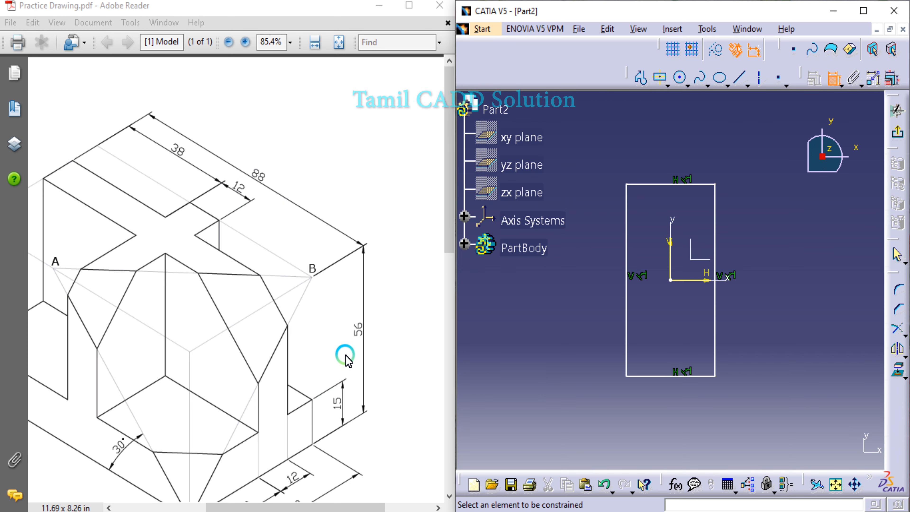
left_click(335, 372)
scroll(335, 369, "down", 3)
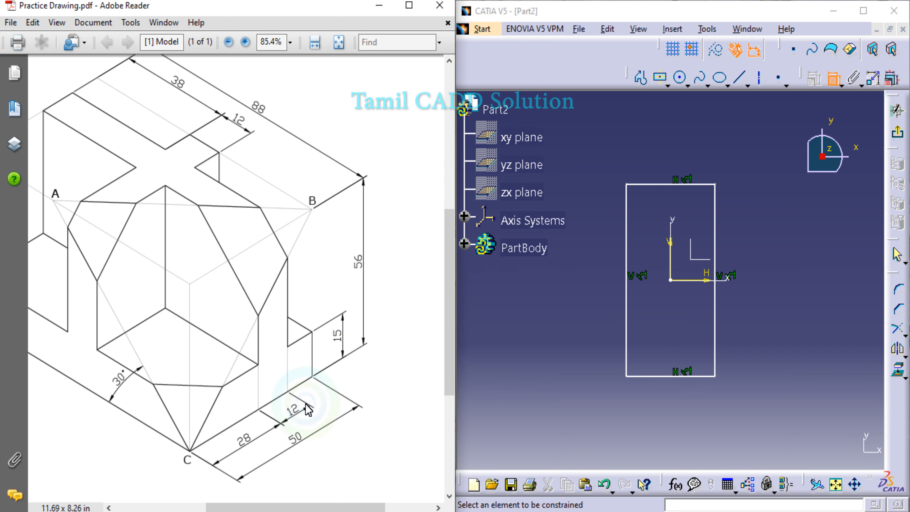
left_click(668, 184)
left_click(671, 158)
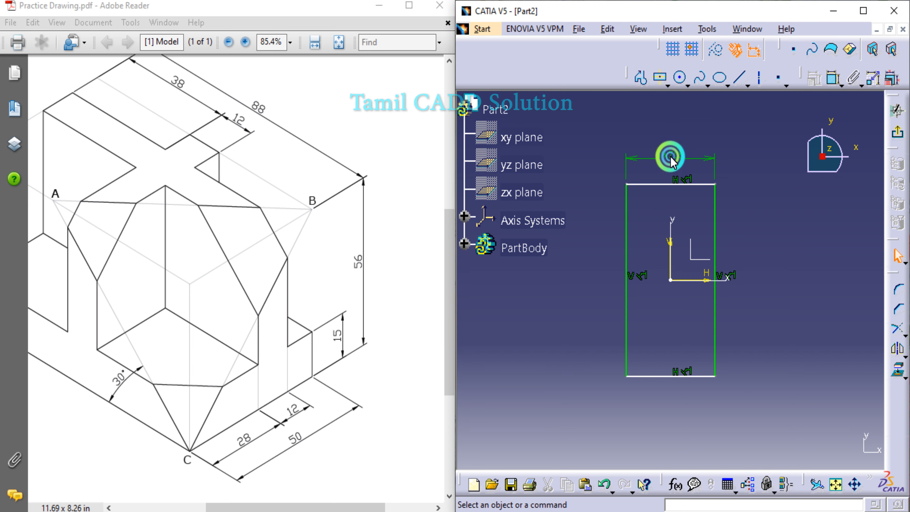
left_click(670, 156)
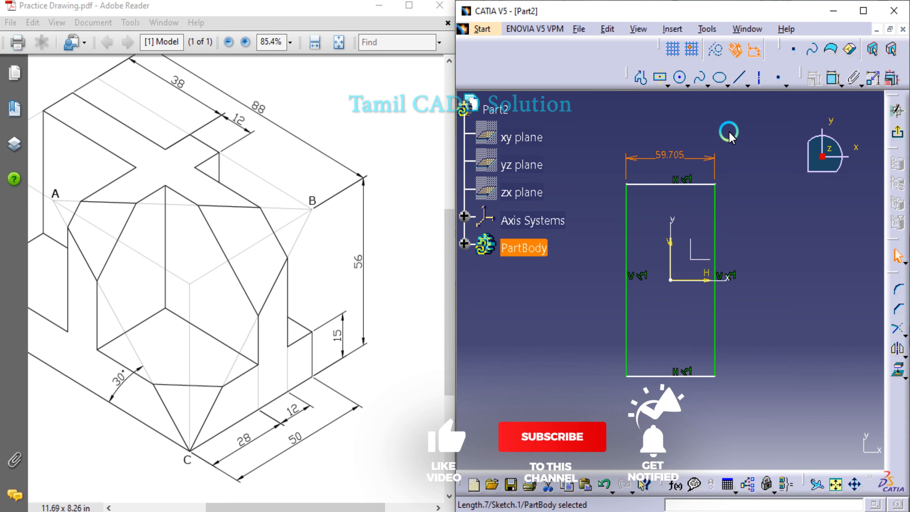
double_click(680, 154)
type("50")
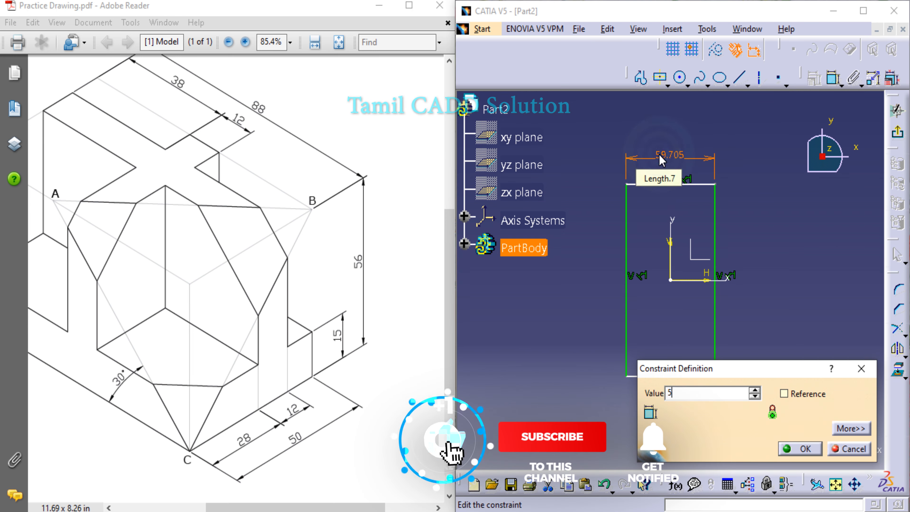
key("Return")
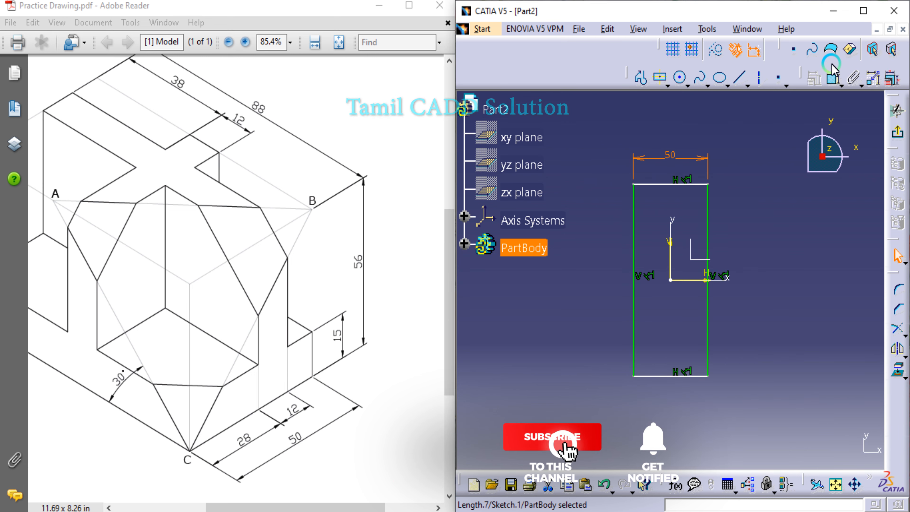
Step: Dimension the rectangle's height, set it to 88 mm and exit the sketch
left_click(833, 77)
left_click(715, 237)
left_click(707, 236)
left_click(761, 240)
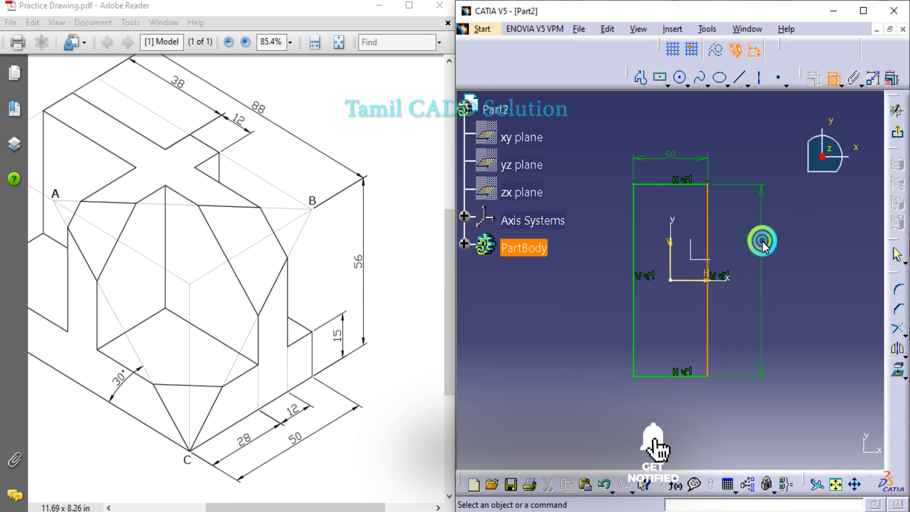
double_click(759, 241)
type("88")
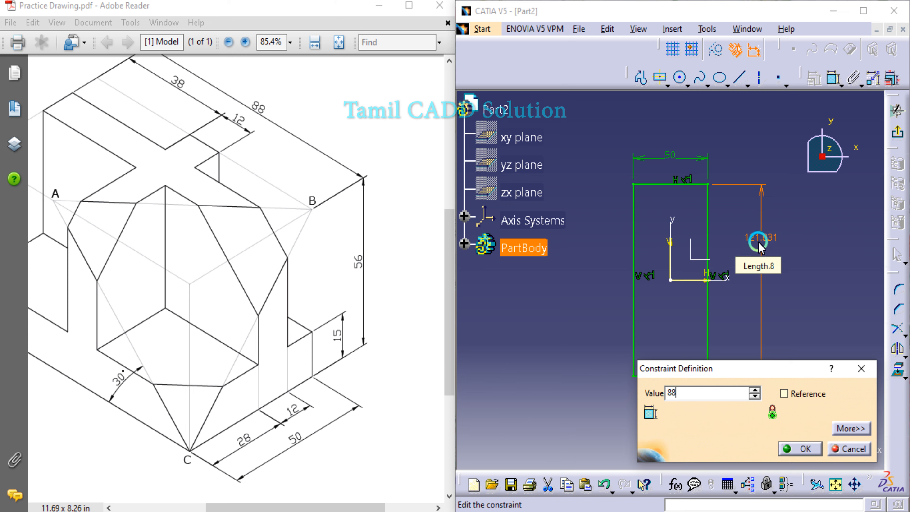
key("Return")
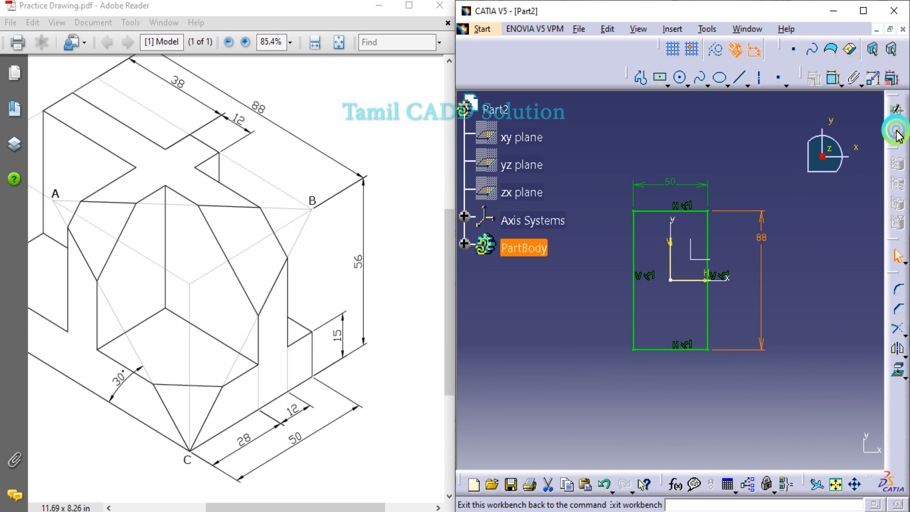
left_click(896, 111)
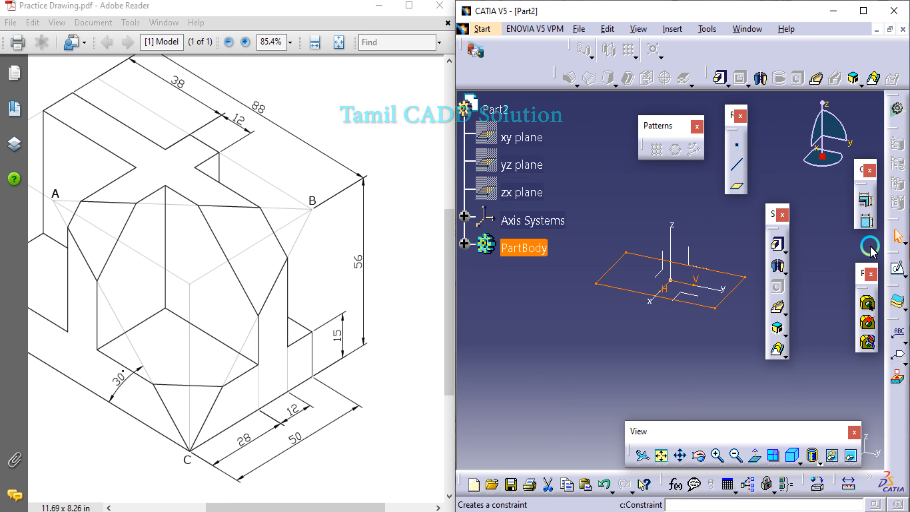
Step: Extrude the rectangle sketch into a 15 mm high pad and show it in isometric view
left_click(721, 80)
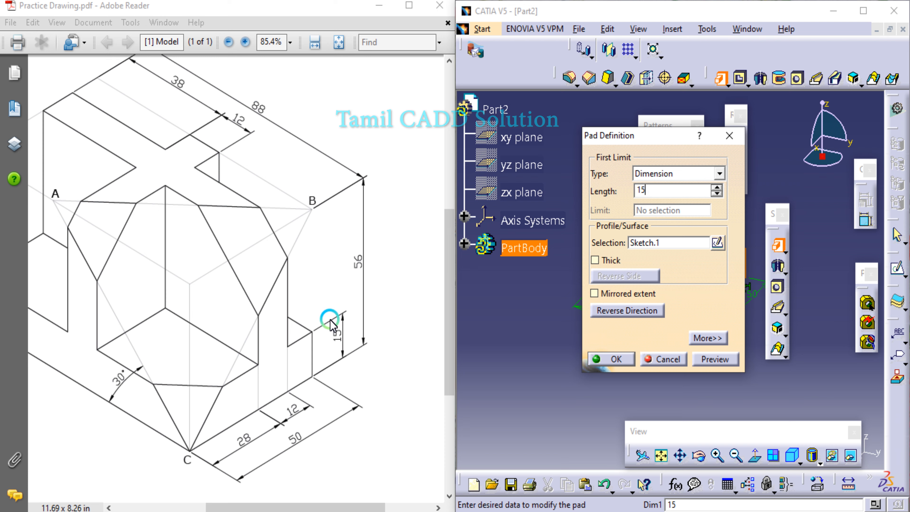
left_click(603, 358)
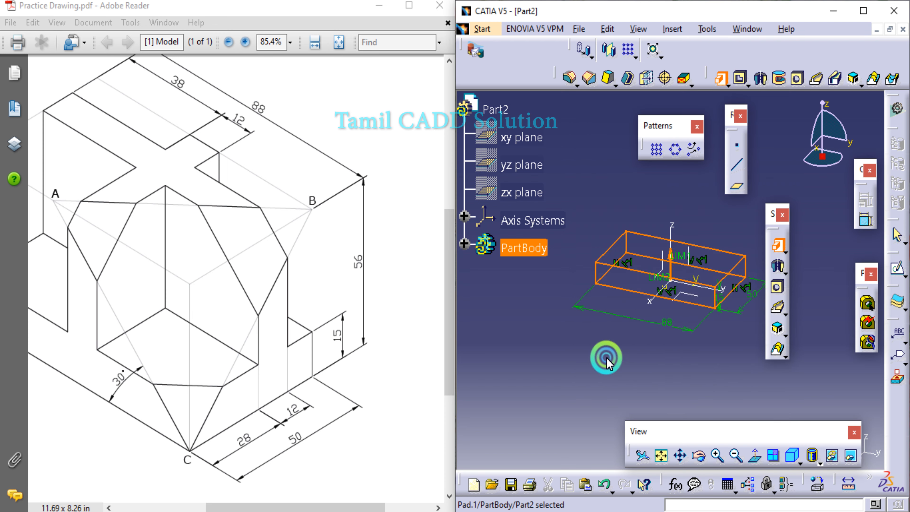
left_click(792, 457)
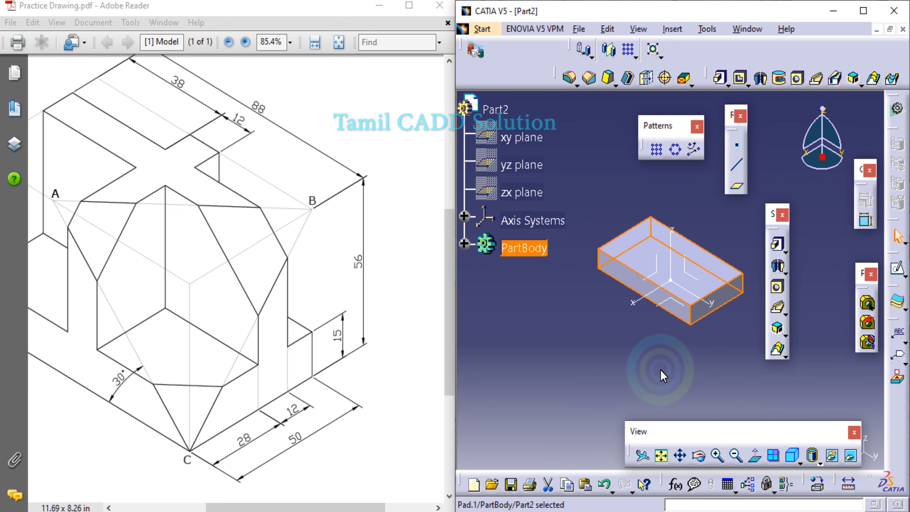
Step: Open a sketch on the base pad's top face and draw a narrow lengthwise rectangle extending past both short edges
left_click(585, 252)
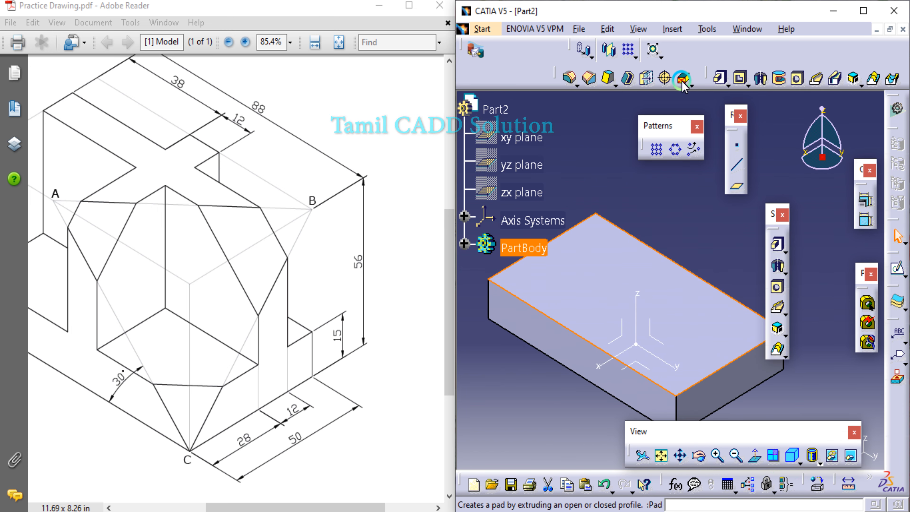
left_click(897, 270)
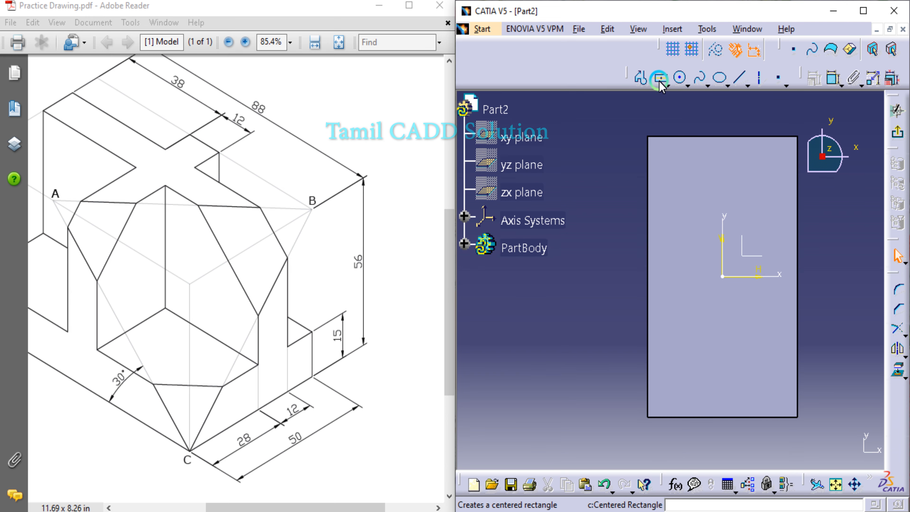
left_click(668, 86)
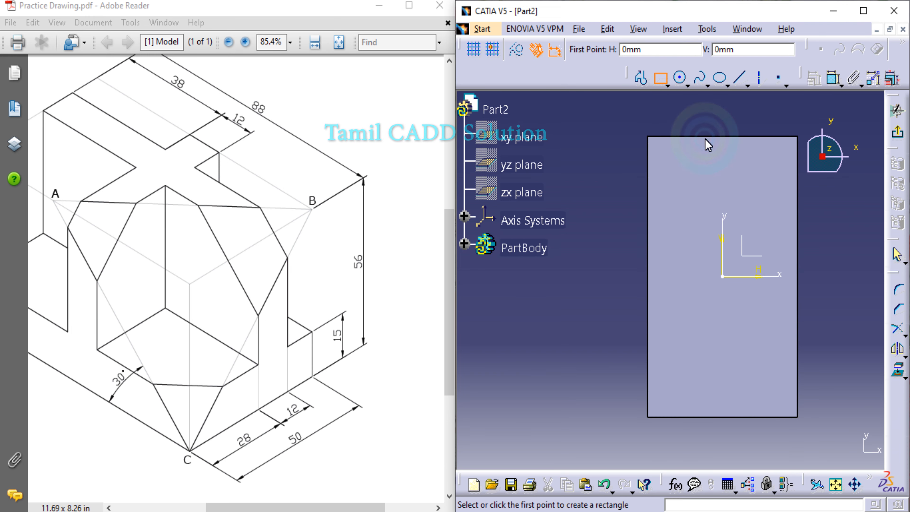
left_click(704, 130)
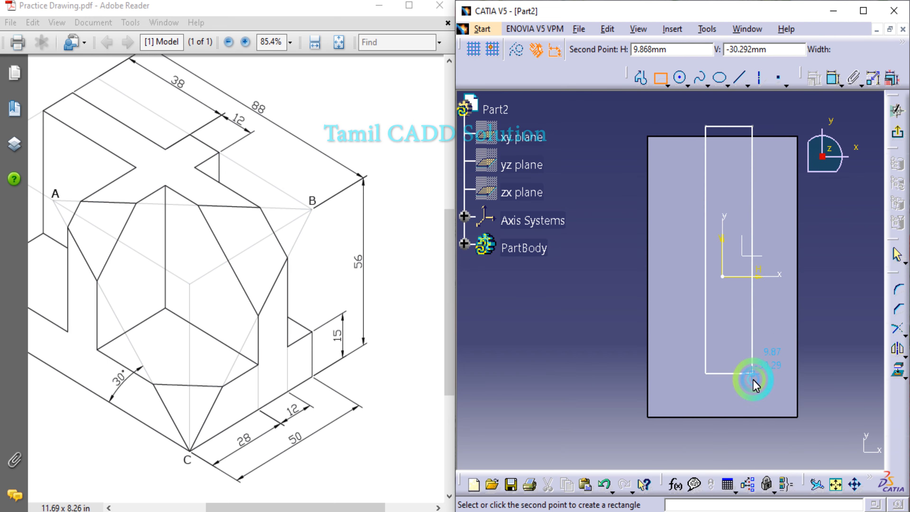
left_click(748, 435)
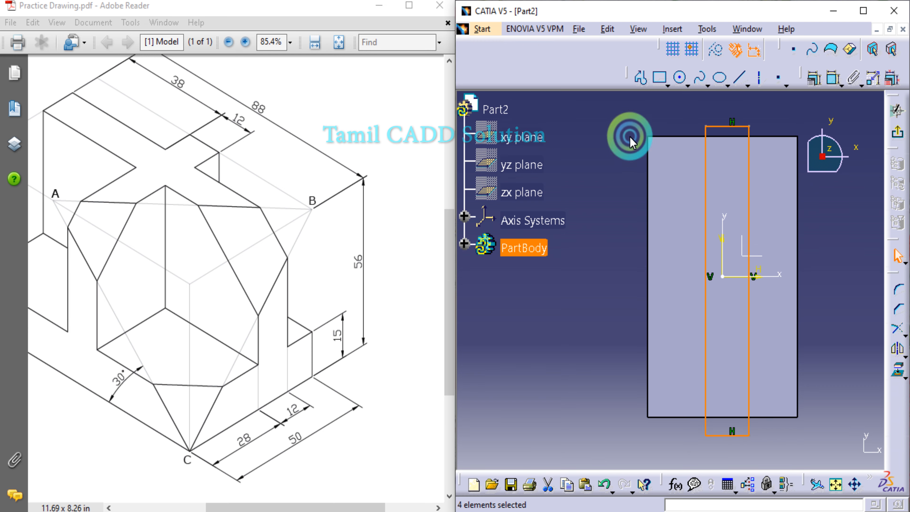
Step: Constrain the narrow rectangle's upper edge to be coincident with the base pad's upper short edge
left_click(829, 80)
left_click(644, 137)
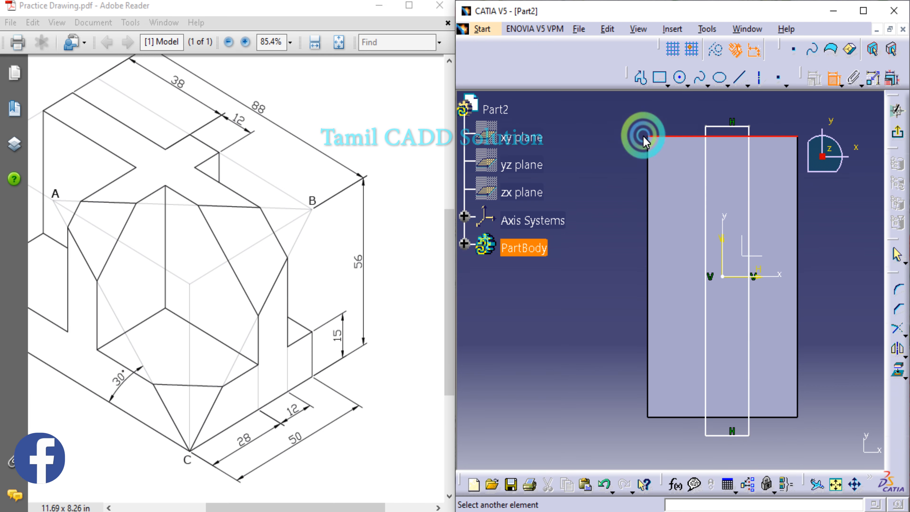
left_click(715, 126)
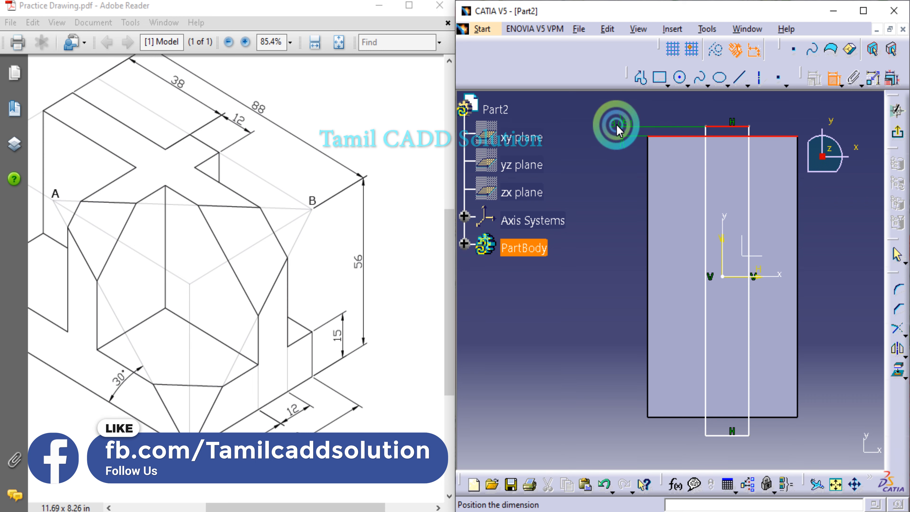
right_click(616, 124)
left_click(644, 235)
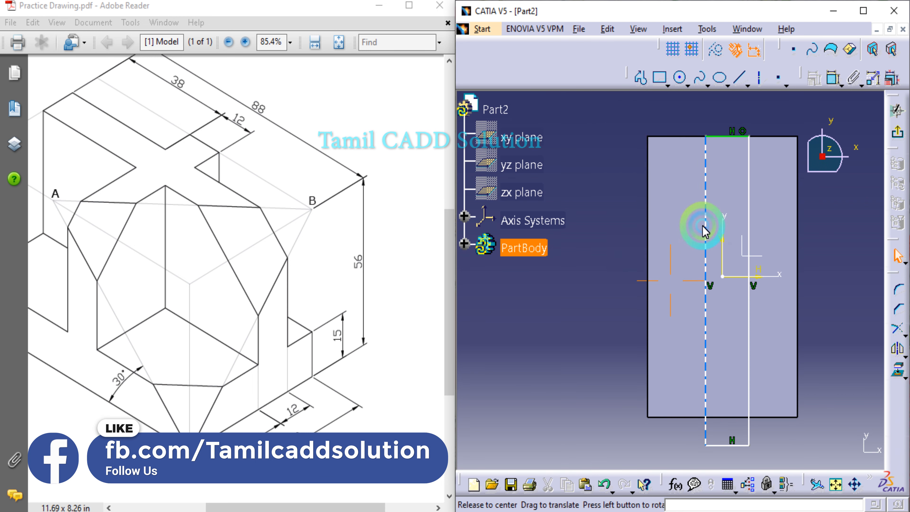
Step: Constrain the narrow rectangle's lower edge to be coincident with the base pad's lower short edge
middle_click_drag(704, 231, 619, 150)
left_click(833, 81)
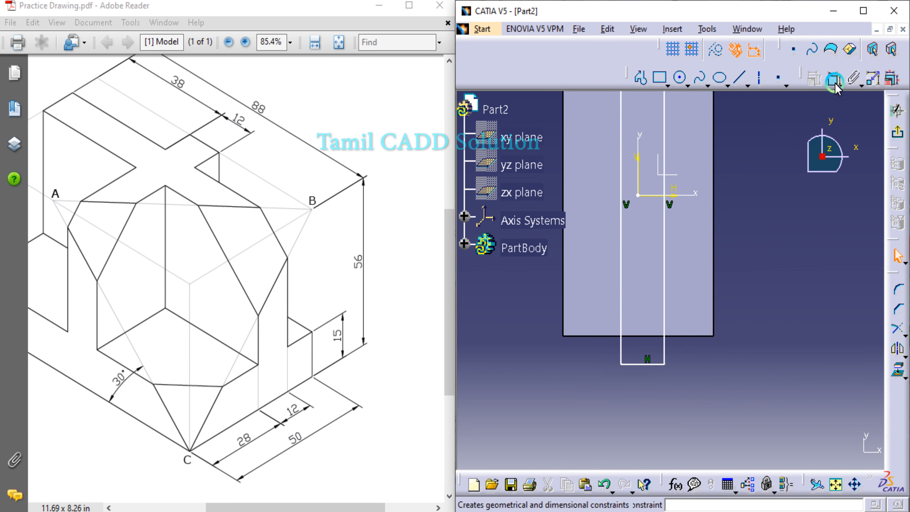
left_click(706, 292)
left_click(840, 76)
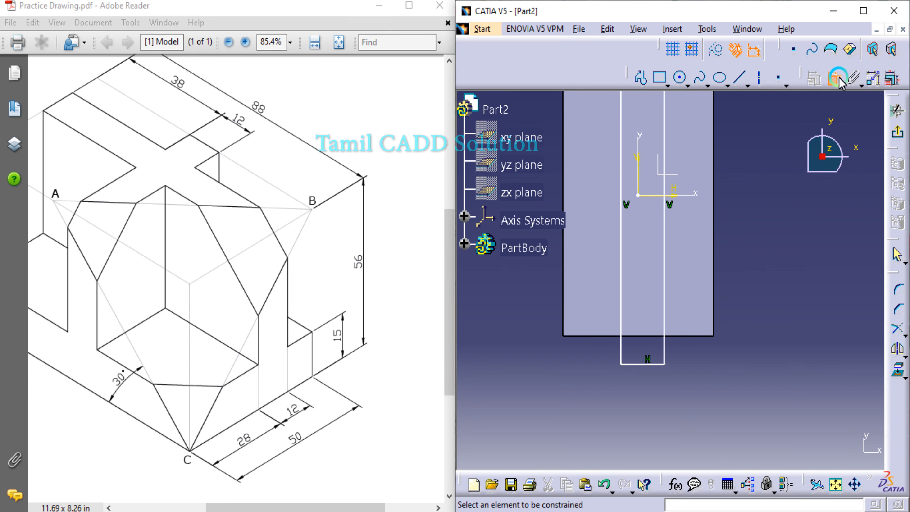
left_click(831, 83)
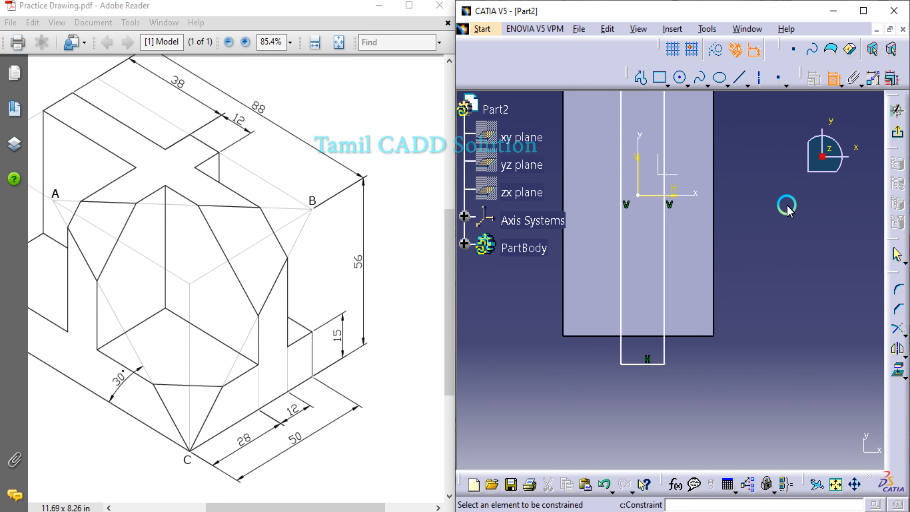
left_click(682, 336)
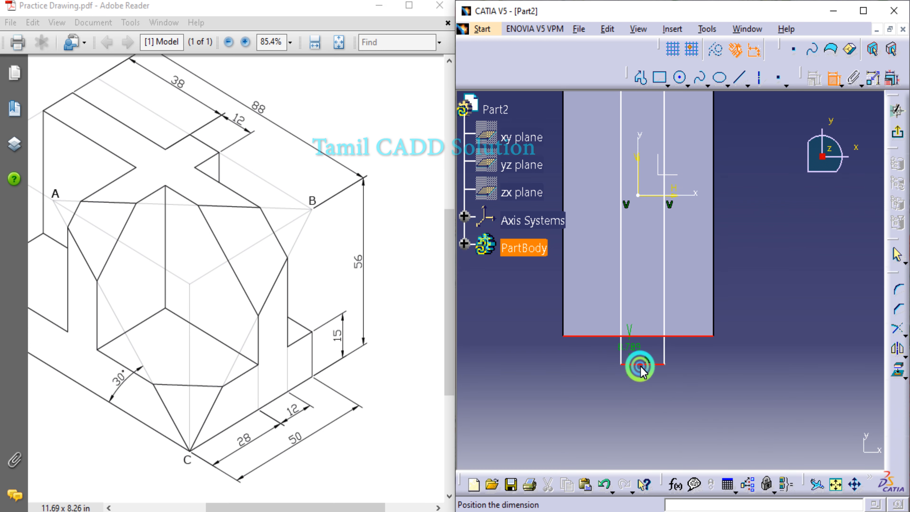
right_click(528, 363)
left_click(577, 302)
left_click(736, 335)
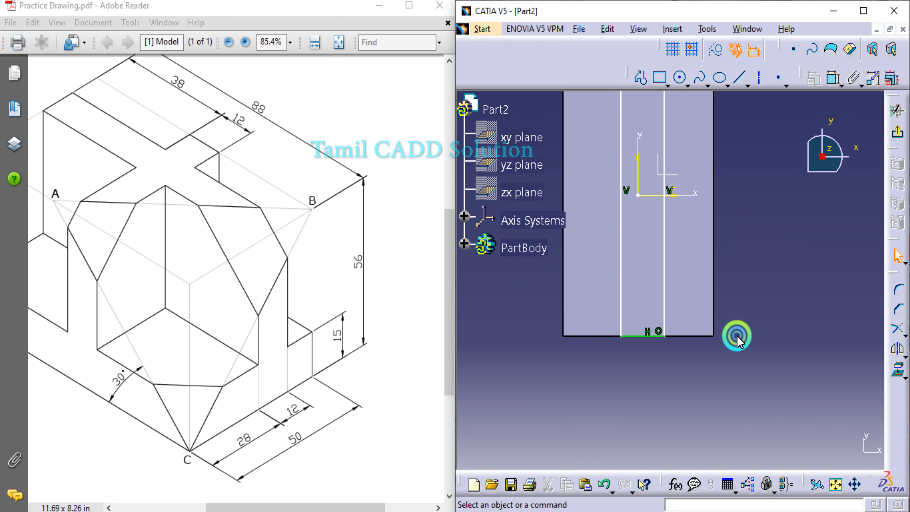
Step: Dimension the distance from the narrow rectangle's right edge to the base's right long edge and set it to 28 mm
mouse_move(774, 323)
middle_mouse_down()
mouse_move(781, 338)
mouse_move(721, 361)
mouse_move(741, 346)
middle_mouse_up()
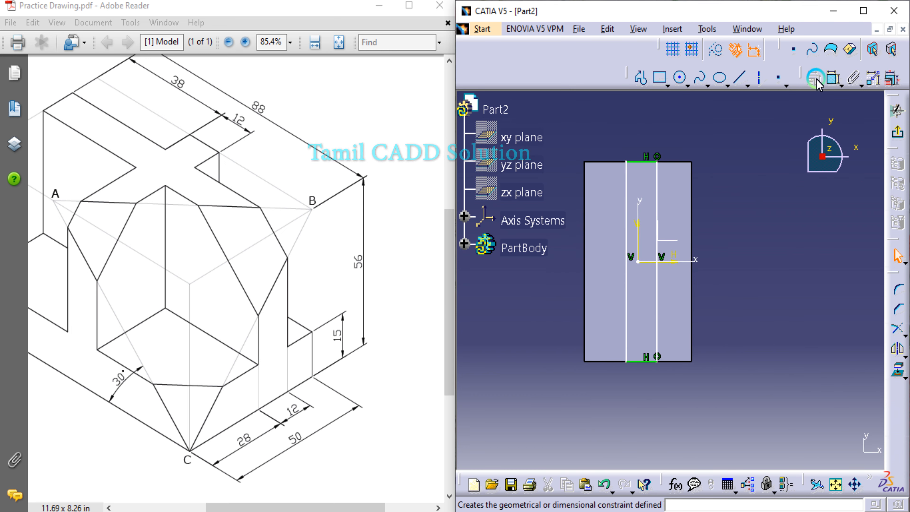
left_click(833, 76)
left_click(658, 175)
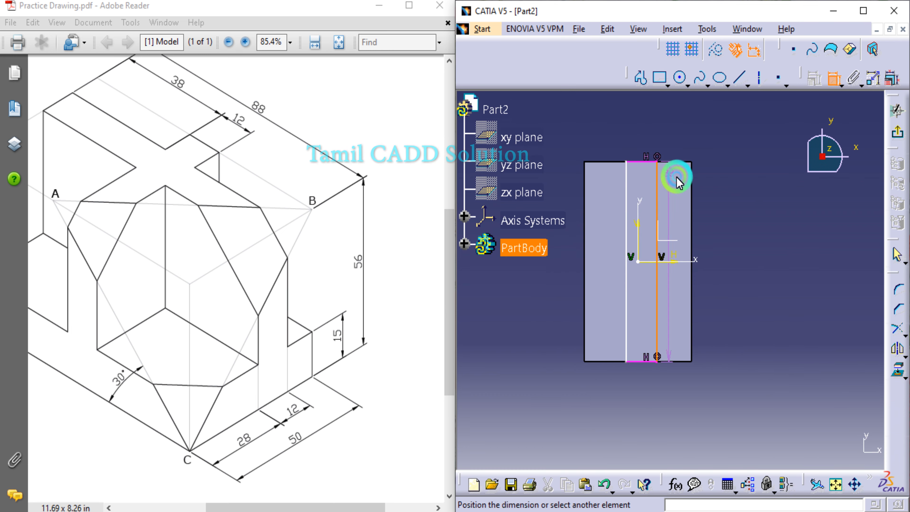
left_click(694, 186)
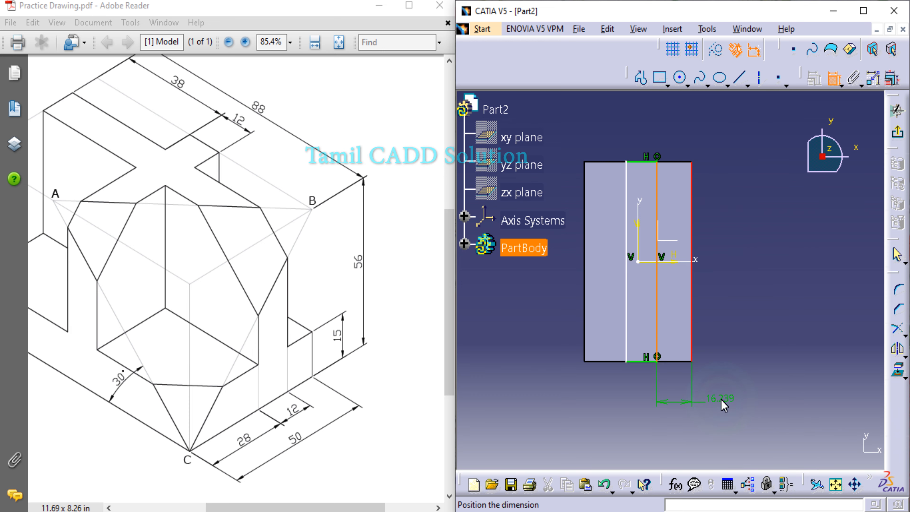
double_click(723, 398)
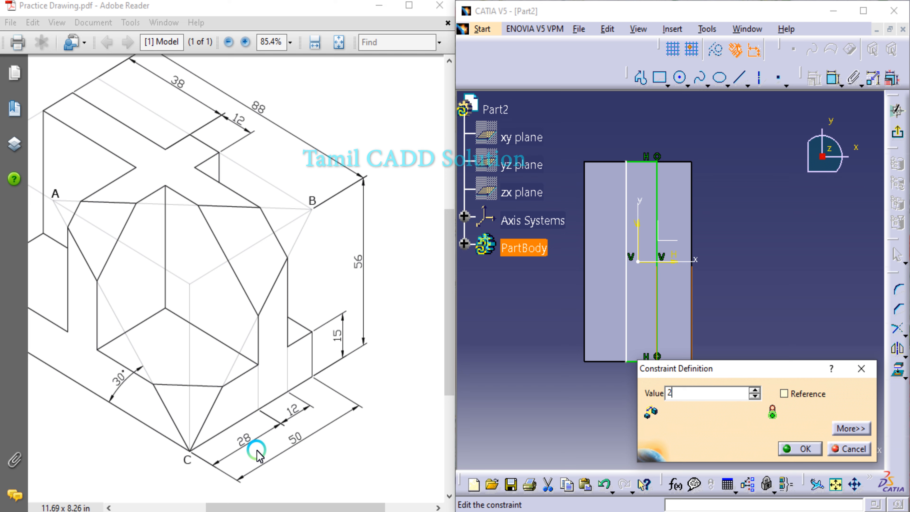
key("Return")
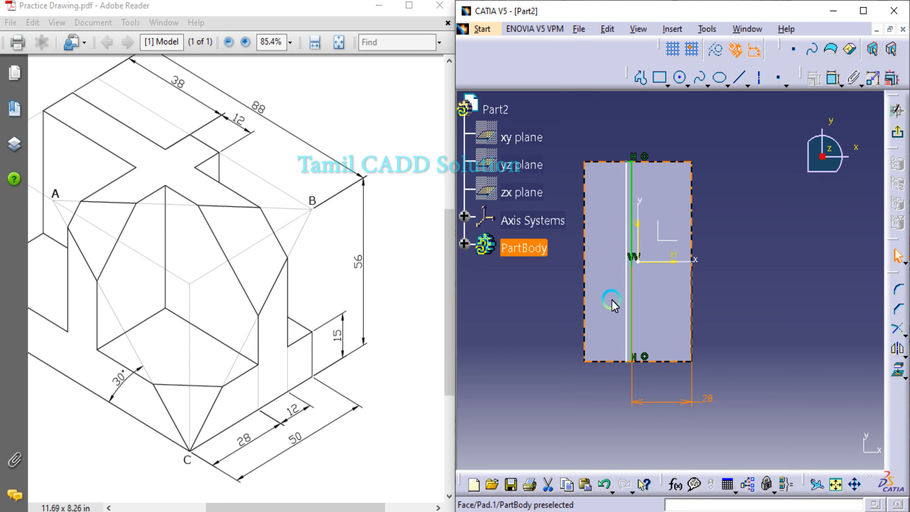
Step: Move the narrow rectangle's left edge outward, dimension the rectangle's width as 12 mm and exit the sketch
mouse_move(626, 289)
left_mouse_down()
mouse_move(603, 289)
mouse_move(613, 289)
left_mouse_up()
left_click(747, 135)
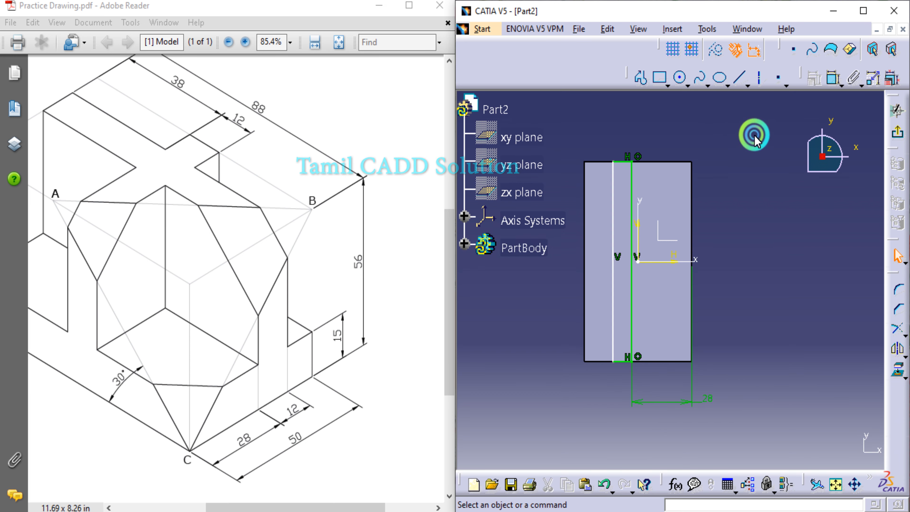
left_click(834, 77)
left_click(622, 164)
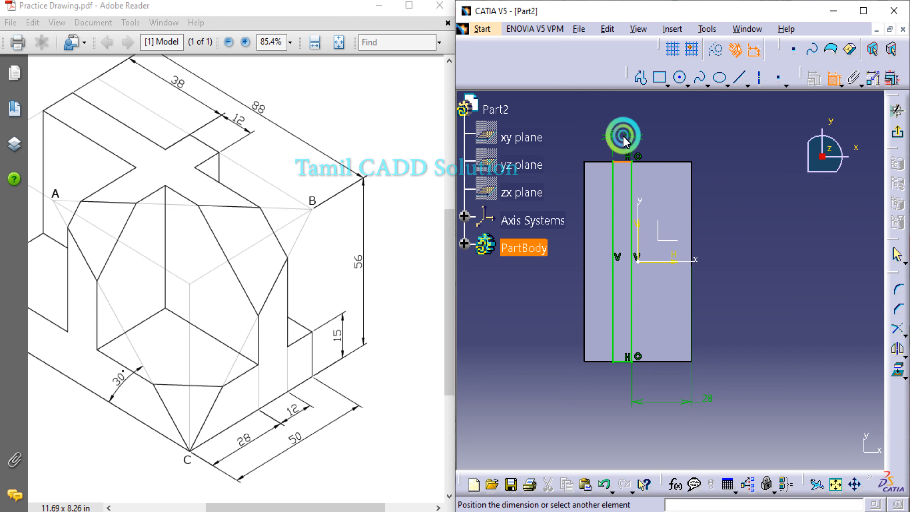
left_click(623, 134)
double_click(625, 134)
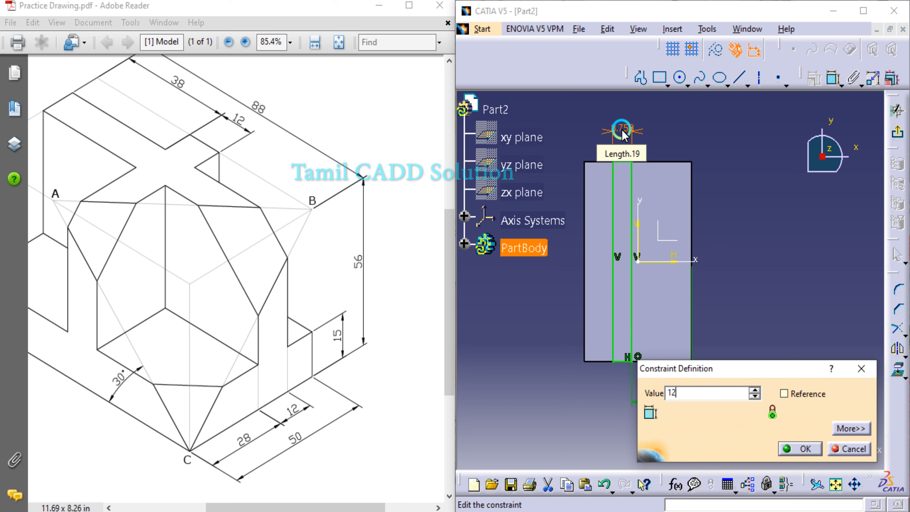
type("12")
key("Return")
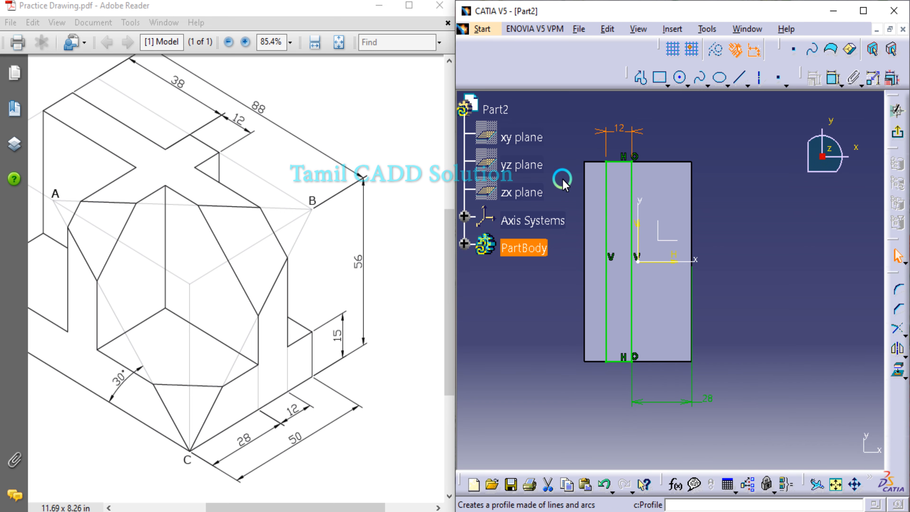
left_click(897, 140)
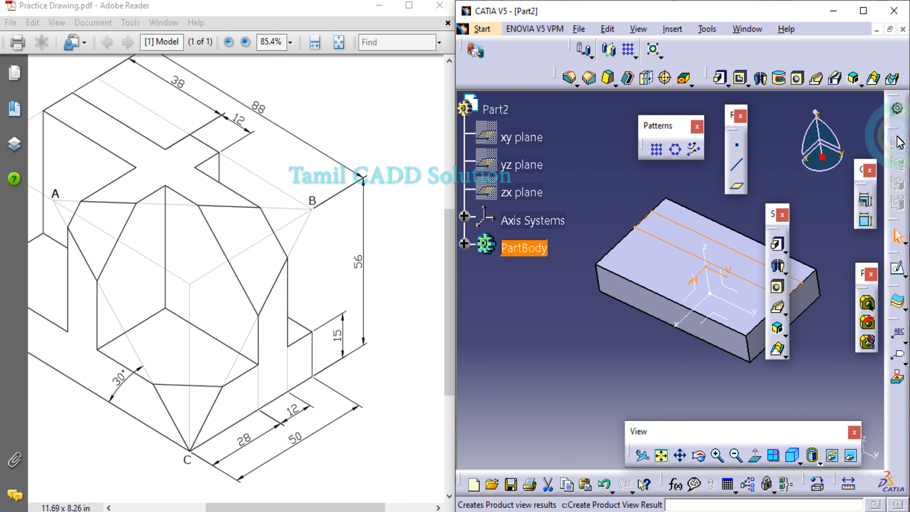
Step: Extrude the narrow rectangle sketch upward into a rib that brings the part to the drawing's 56 mm overall height
left_click(608, 210)
middle_click_drag(608, 211, 533, 193)
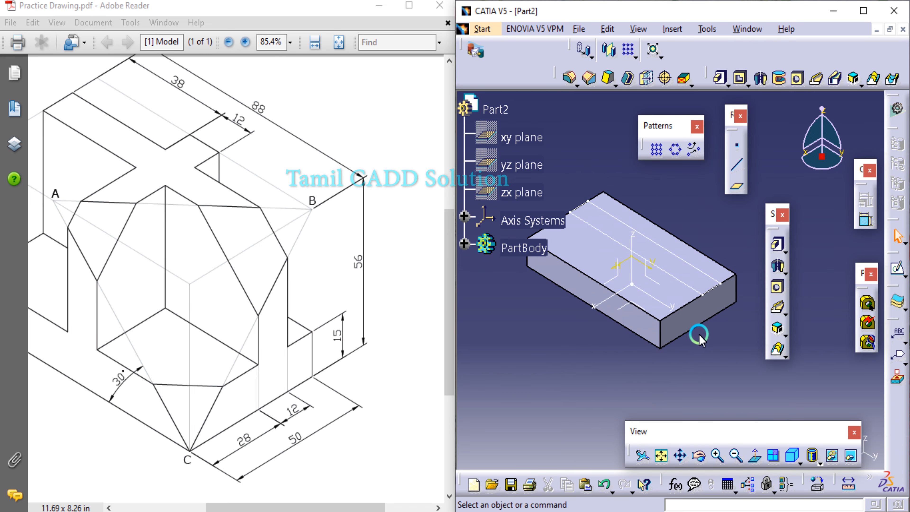
middle_click_drag(662, 211, 675, 249)
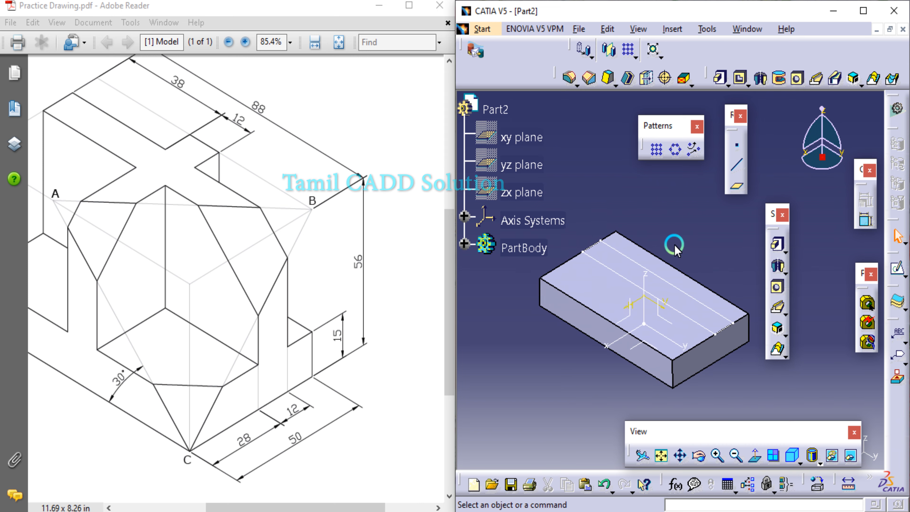
left_click(719, 79)
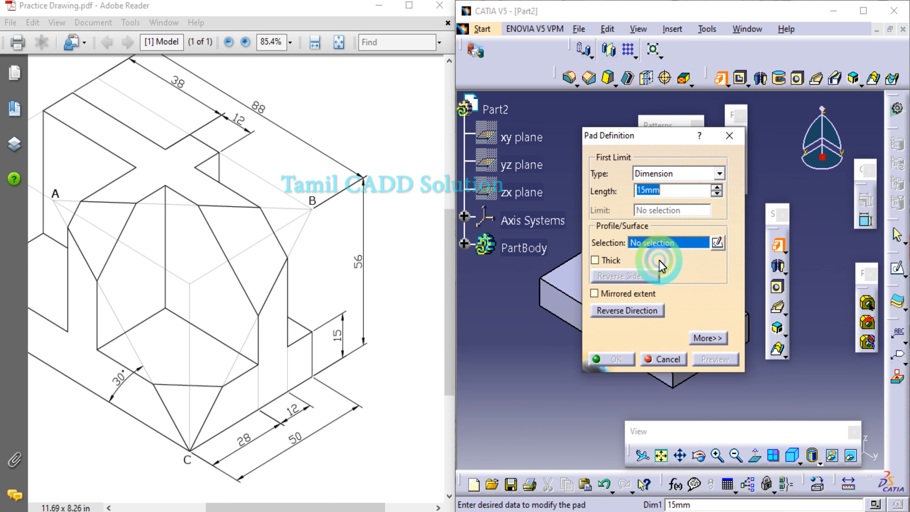
left_click_drag(651, 137, 827, 117)
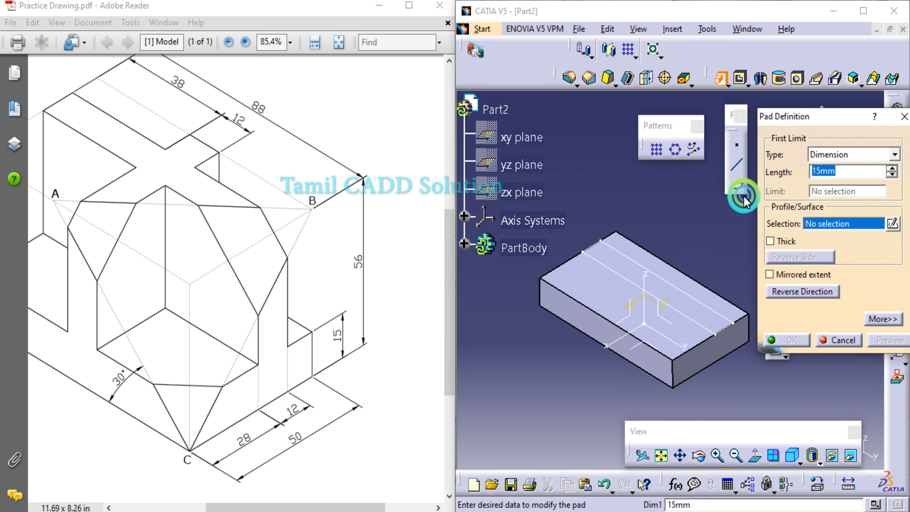
left_click(670, 277)
left_click(797, 223)
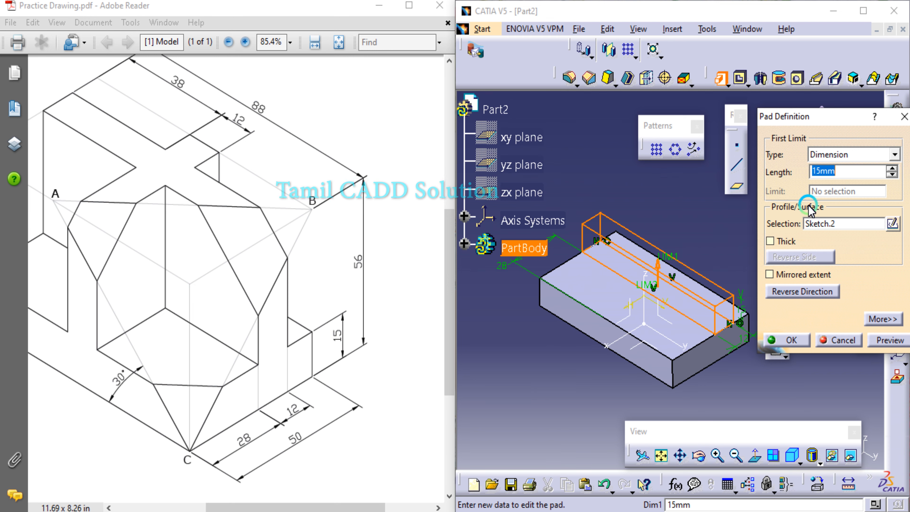
key("Return")
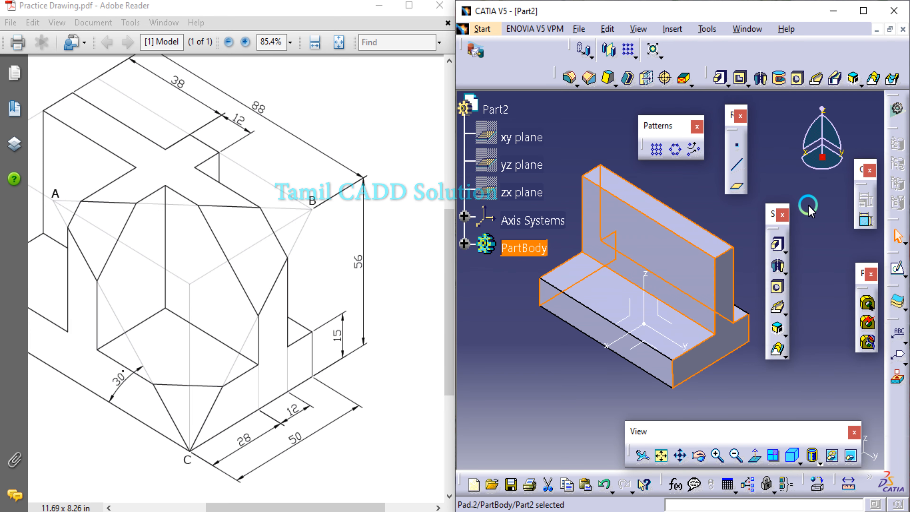
left_click(561, 372)
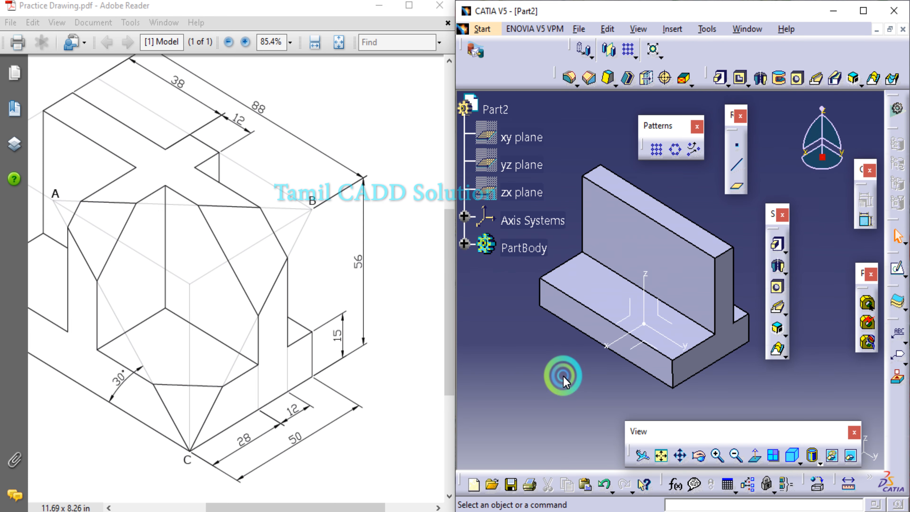
Step: Open a sketch on the rib's top face and draw a narrow crosswise rectangle extending past both long edges of the base
left_click(667, 213)
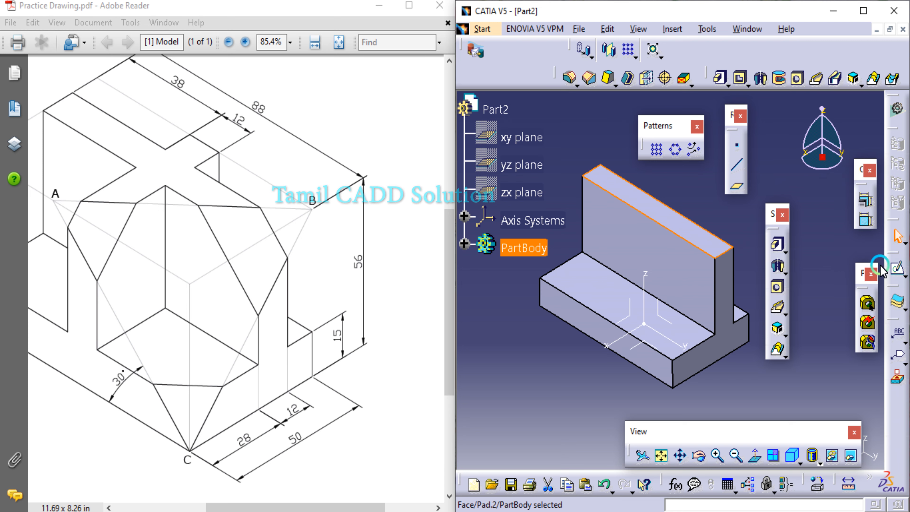
left_click(899, 269)
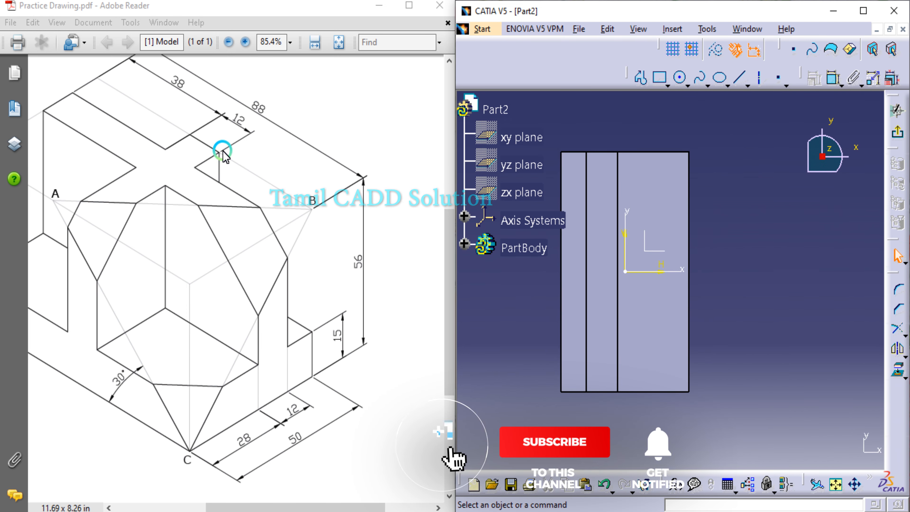
middle_click_drag(765, 254, 823, 267)
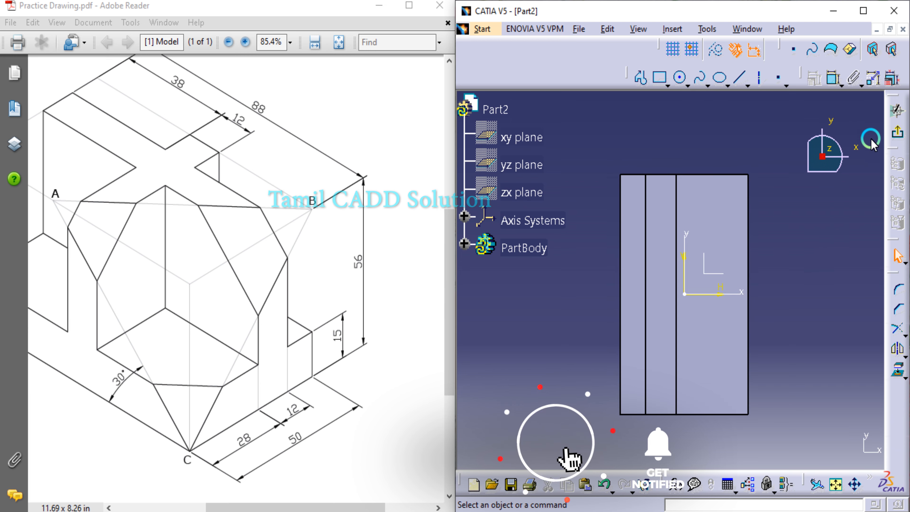
left_click(660, 77)
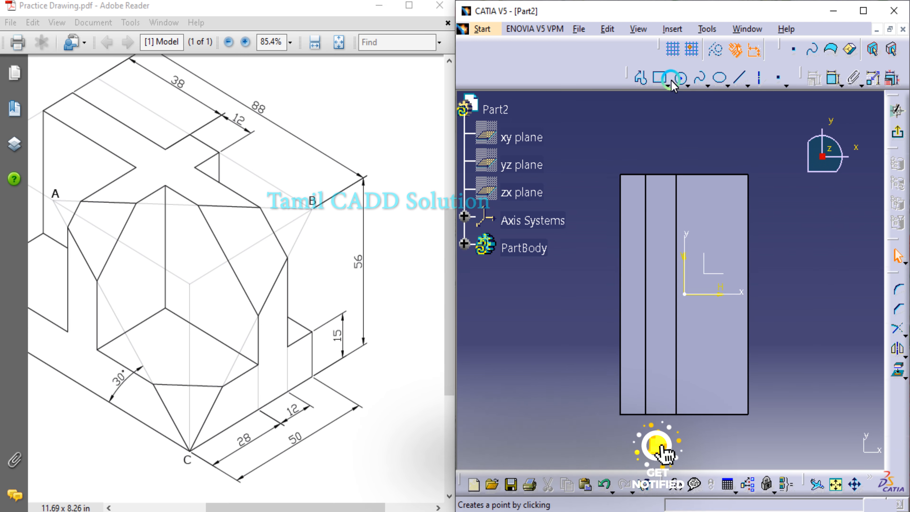
left_click(607, 323)
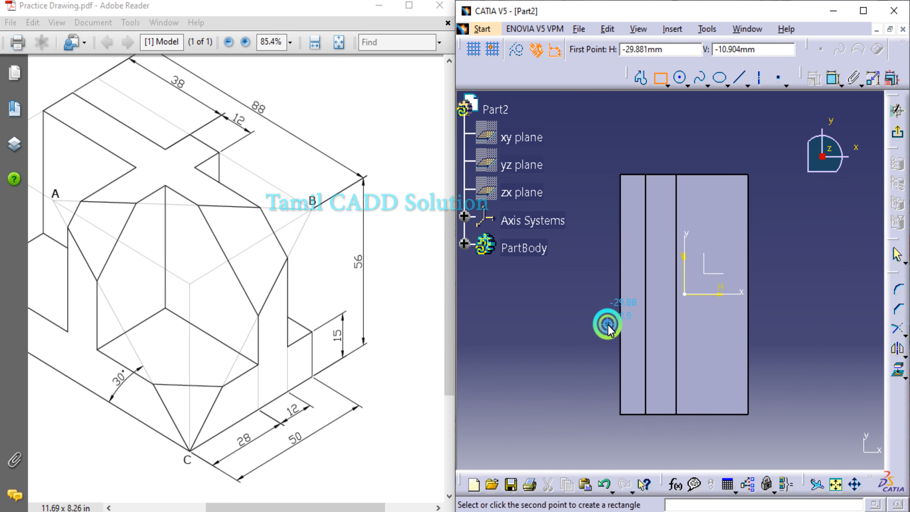
left_click(770, 358)
left_click(751, 142)
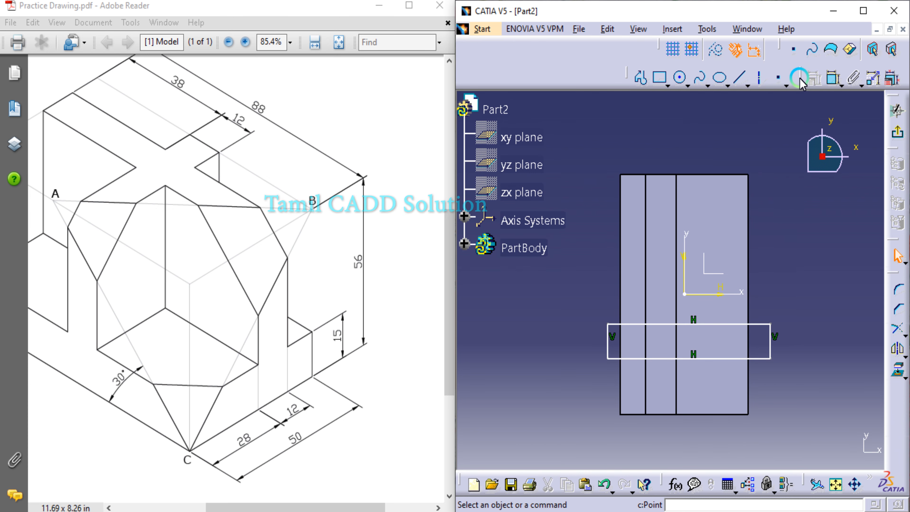
Step: Constrain the crosswise rectangle's two short edges to be coincident with the base's right and left long edges
left_click(828, 77)
left_click(749, 342)
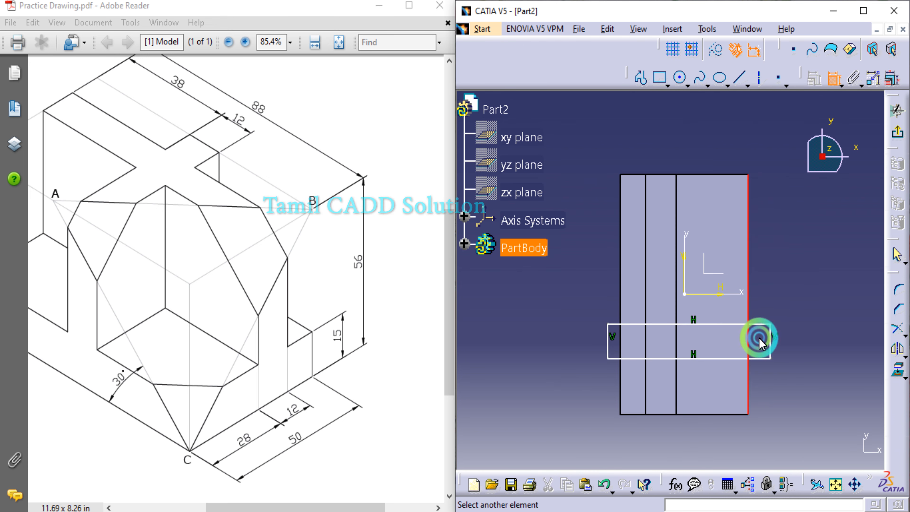
left_click(770, 337)
right_click(788, 423)
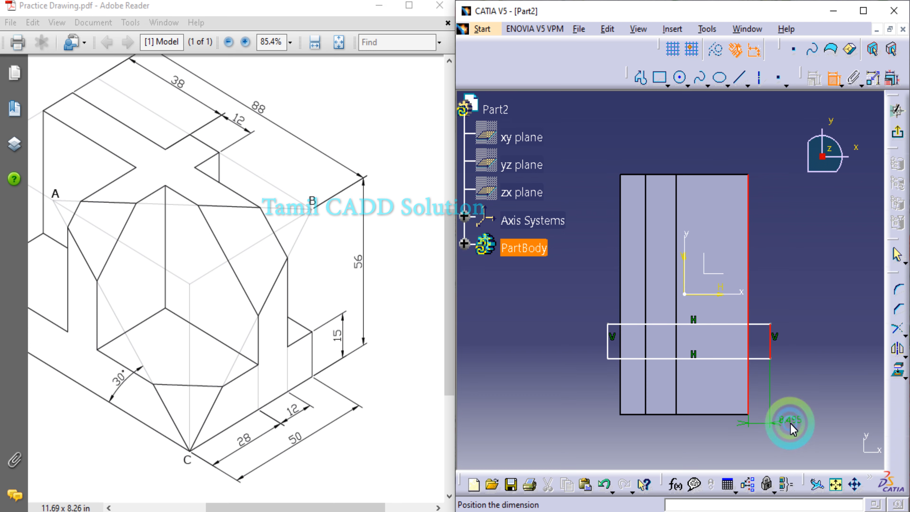
left_click(799, 363)
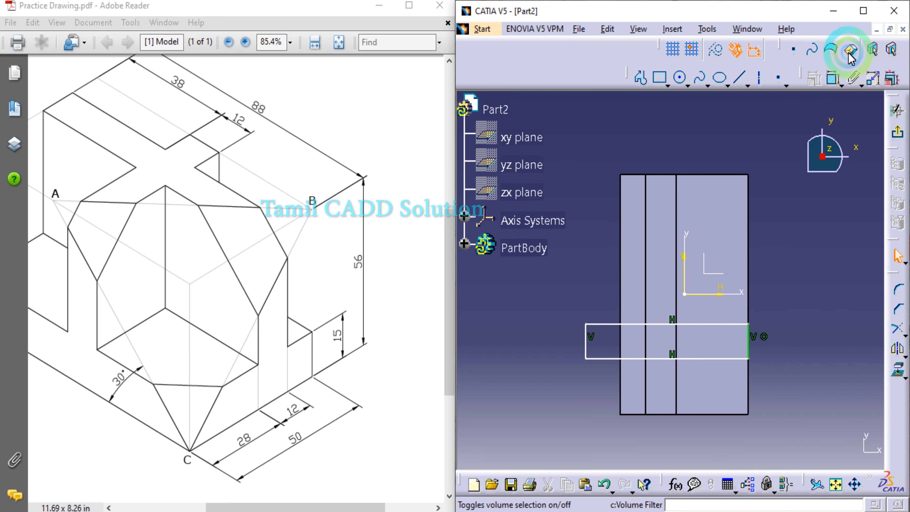
left_click(834, 77)
left_click(620, 332)
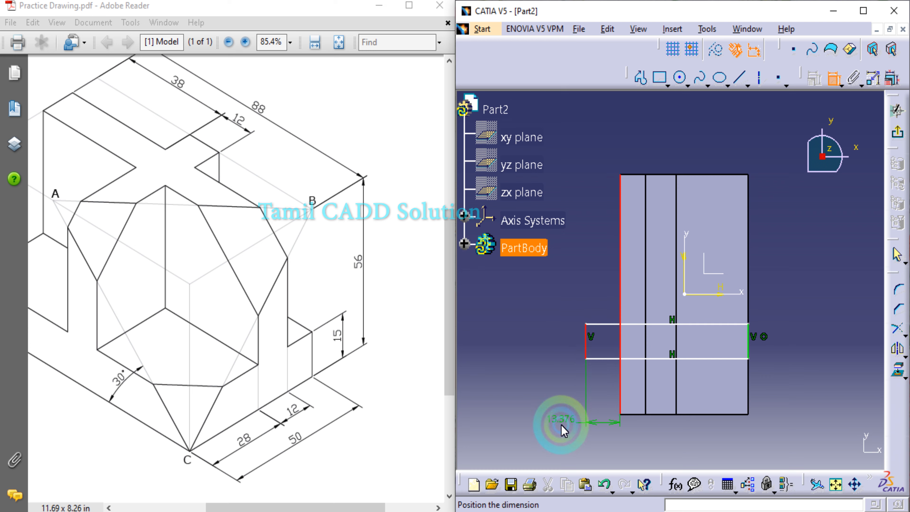
right_click(560, 420)
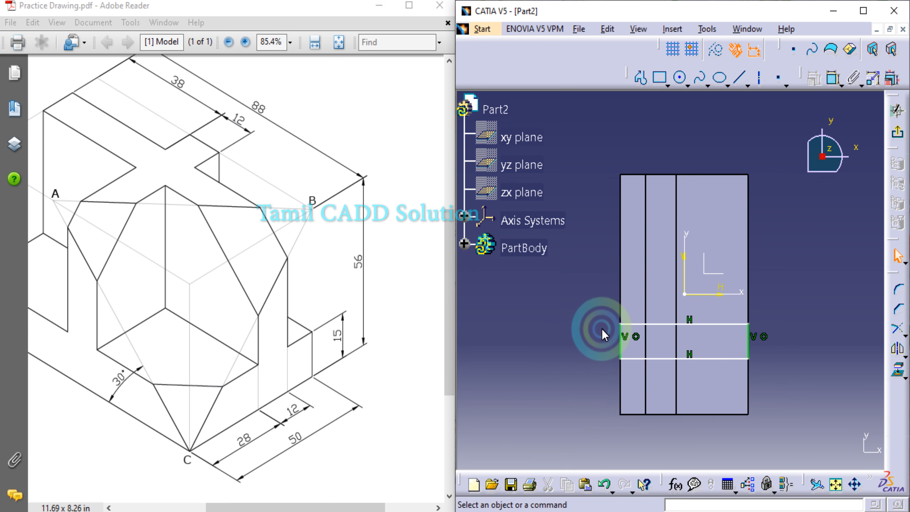
Step: Dimension the crosswise rectangle's lower long edge 38 mm from the base's lower short edge
left_click(833, 79)
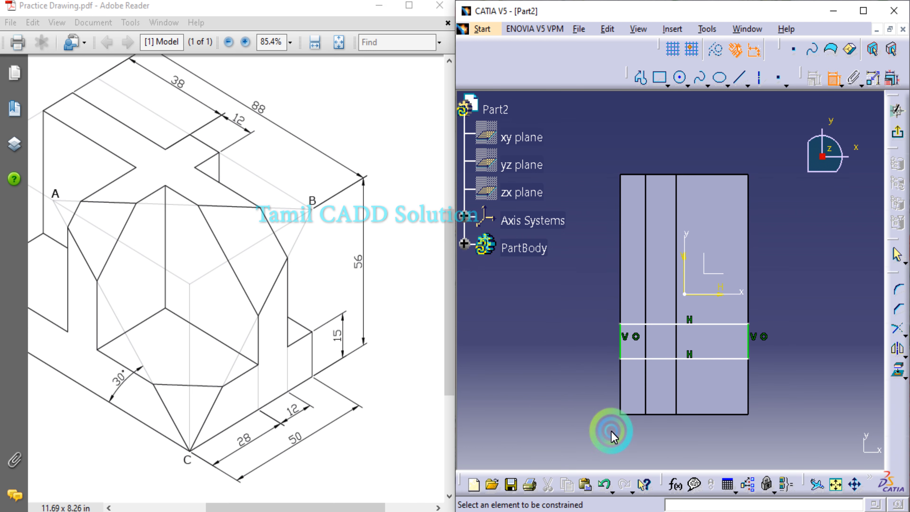
left_click(635, 415)
left_click(635, 360)
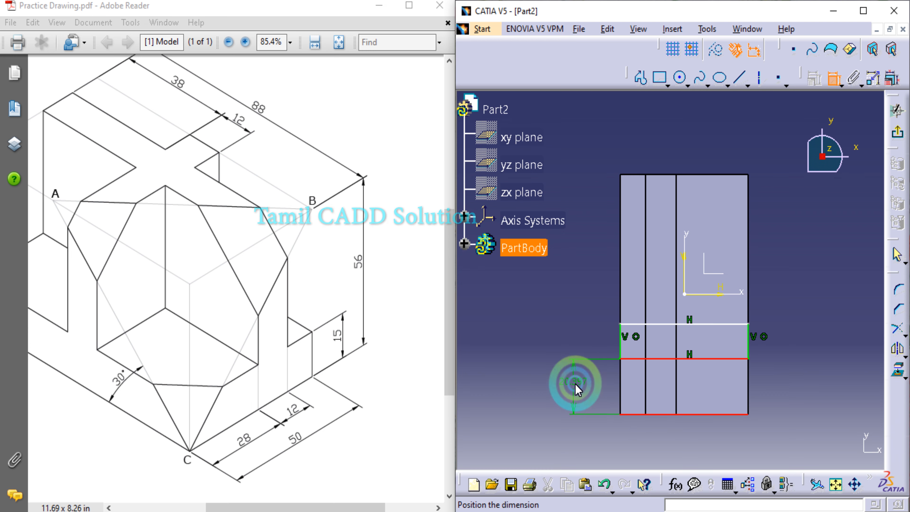
left_click(574, 382)
double_click(575, 383)
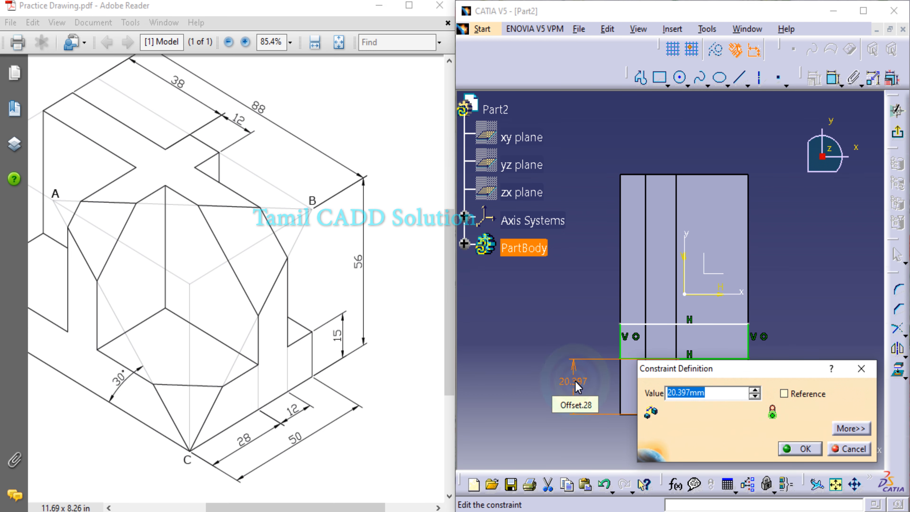
key("Return")
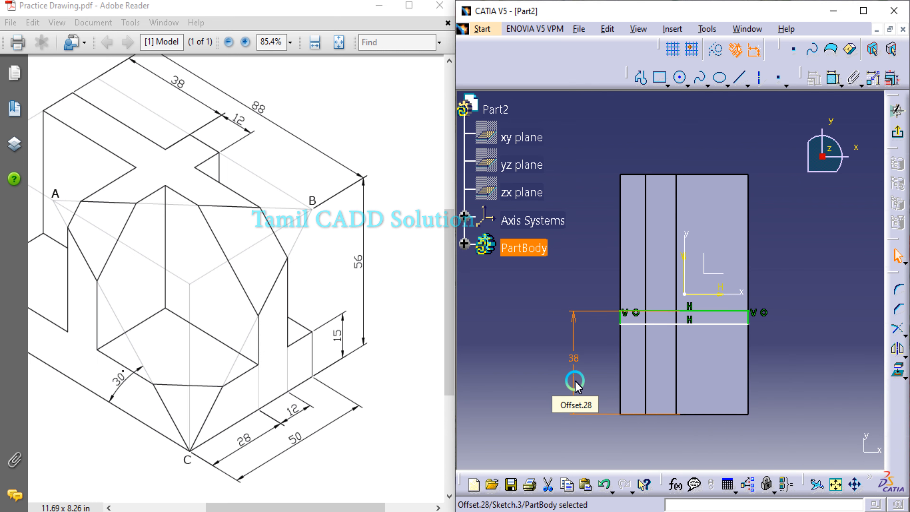
Step: Move the crosswise rectangle's upper edge outward, dimension the rectangle's width as 12 mm and exit the sketch
left_click_drag(634, 324, 631, 280)
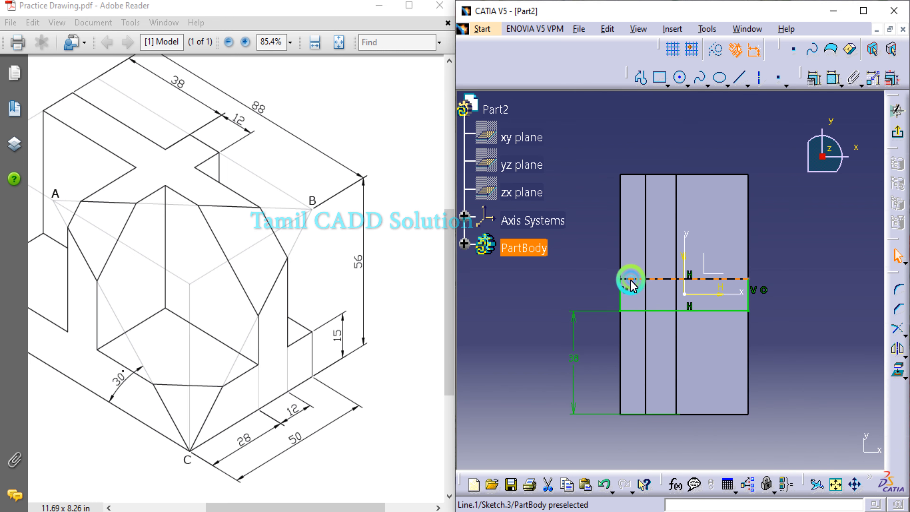
left_click(623, 293)
left_click(828, 54)
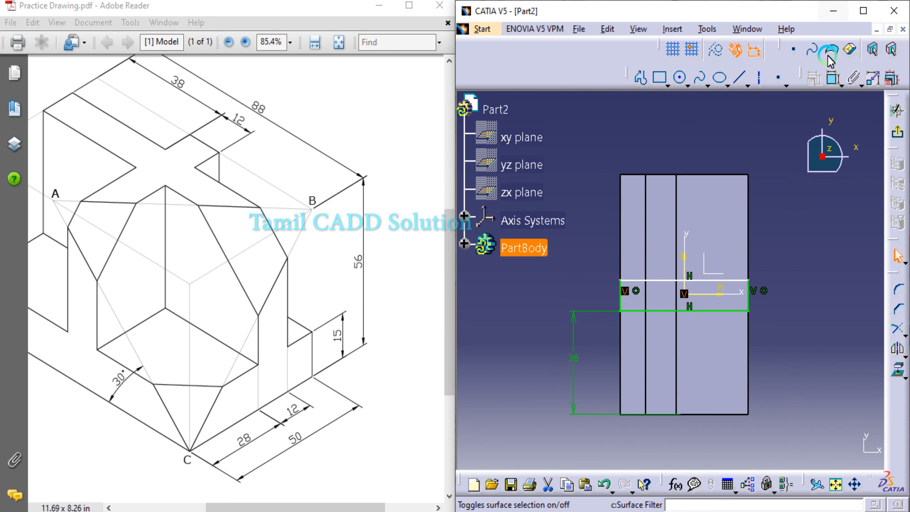
left_click(825, 77)
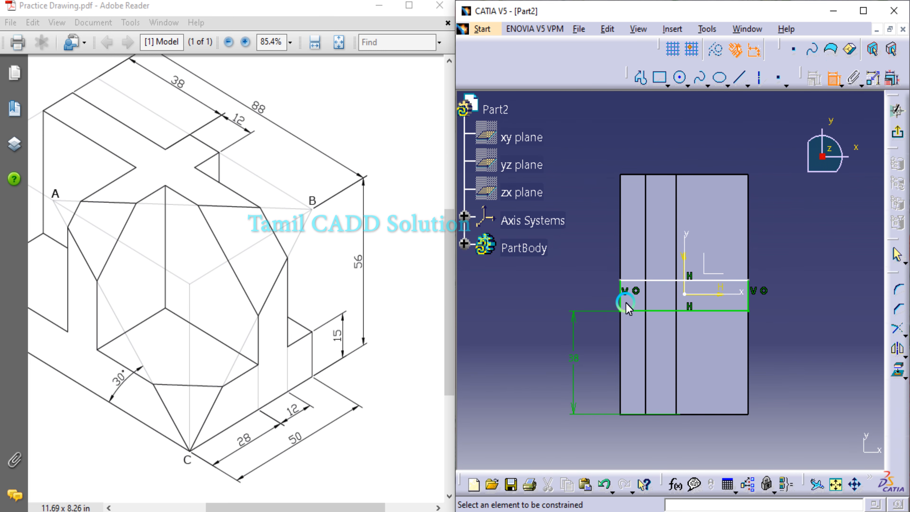
left_click(589, 284)
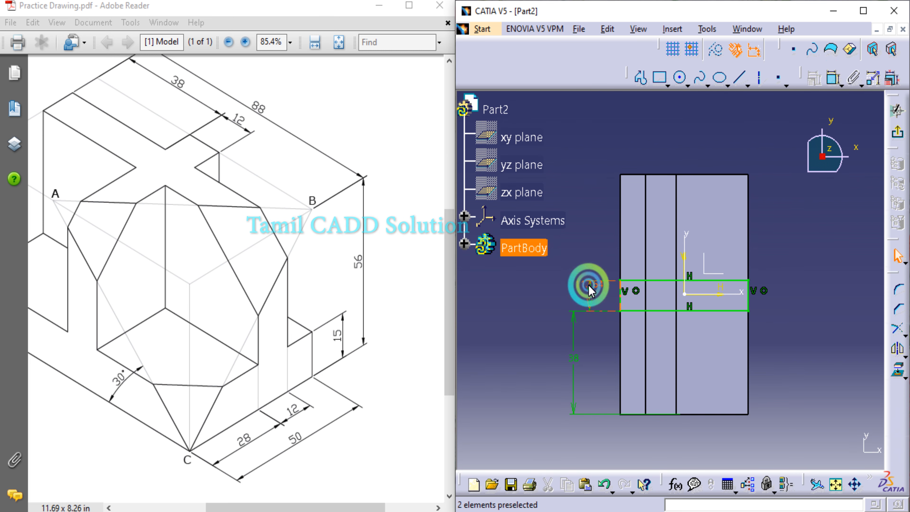
double_click(590, 285)
type("12")
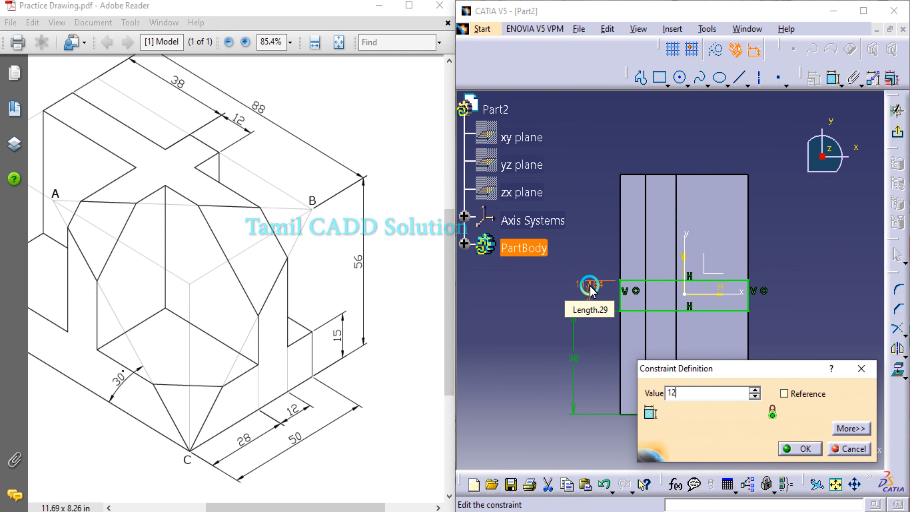
key("Return")
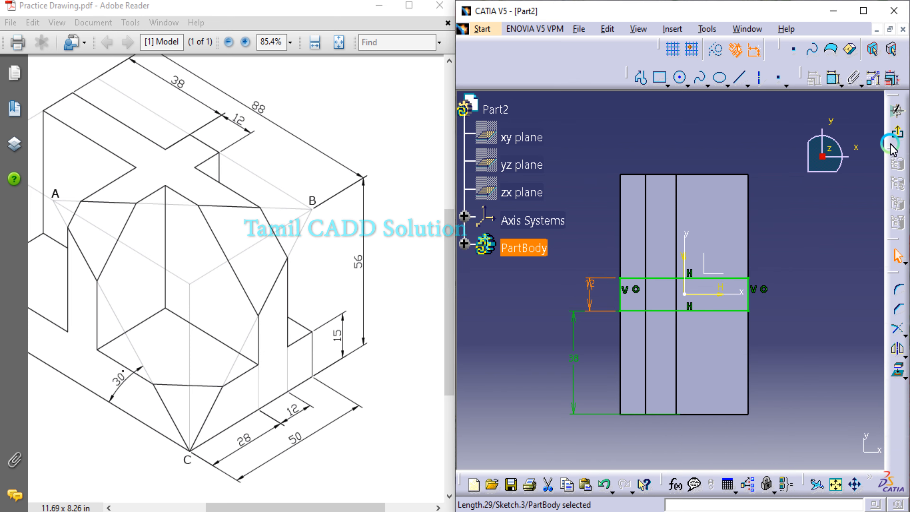
left_click(897, 133)
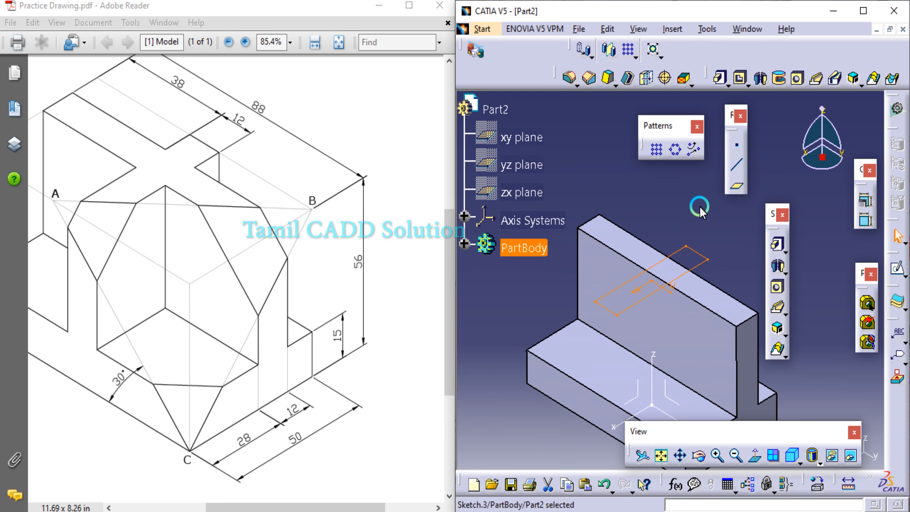
Step: Pad the crosswise rectangle sketch with the Up to next limit and 0 mm offset to form the crossing rib
left_click(719, 77)
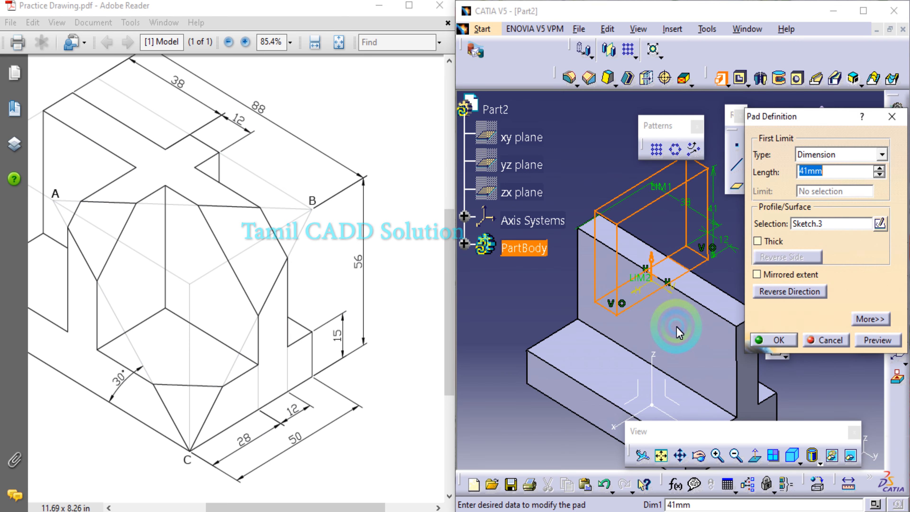
middle_click_drag(633, 325, 631, 236)
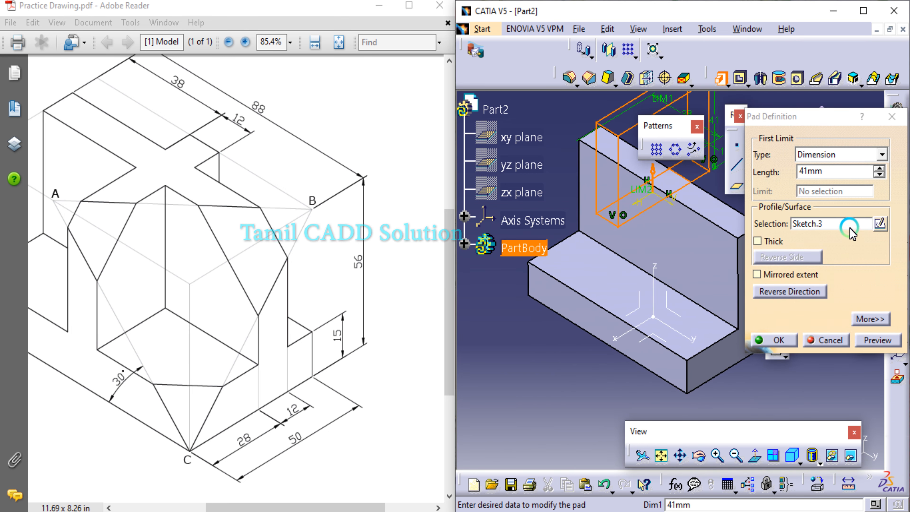
left_click(880, 154)
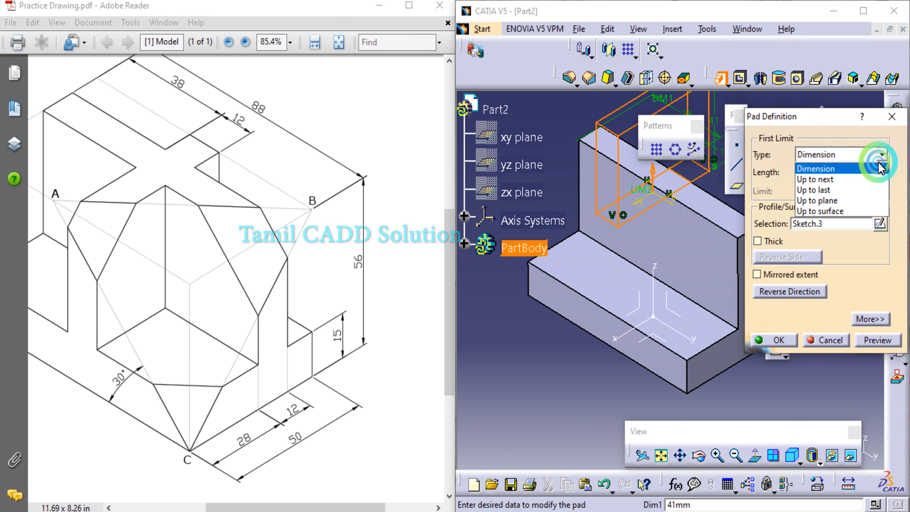
left_click(838, 179)
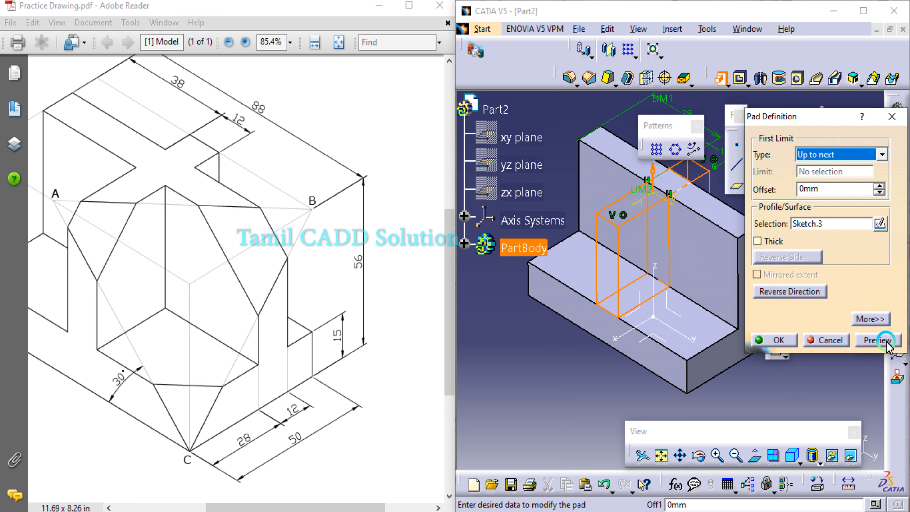
left_click(878, 340)
left_click(780, 340)
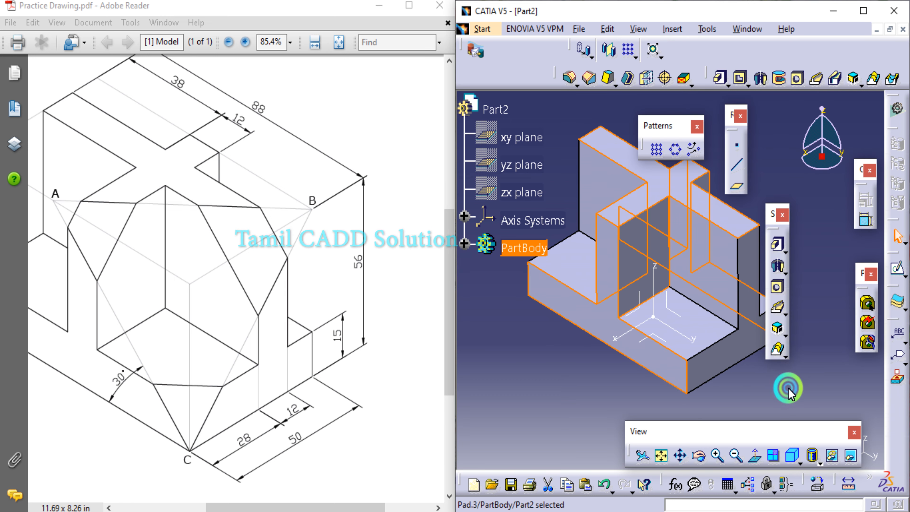
left_click(788, 389)
Step: Open a sketch on the crossing rib's end face flush with the base's long side and place a point near the face's upper edge
middle_click_drag(702, 372, 708, 308)
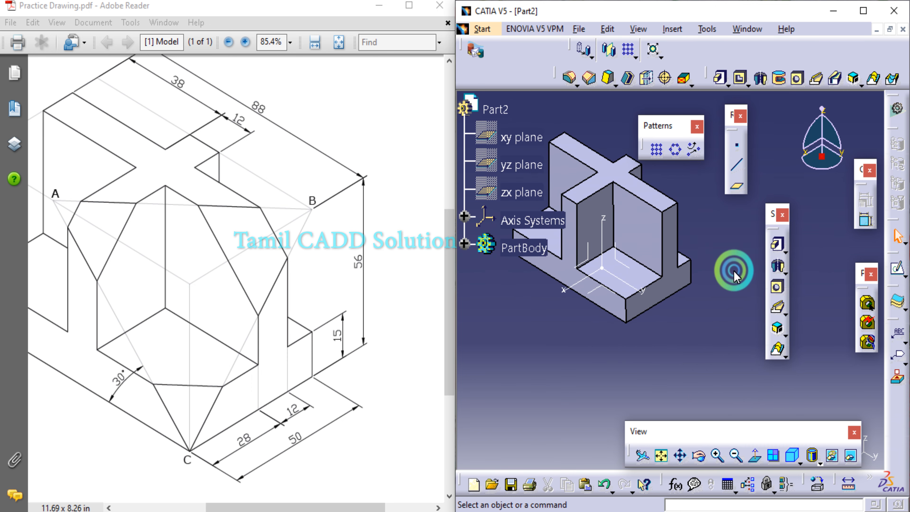
middle_click_drag(735, 276, 742, 320)
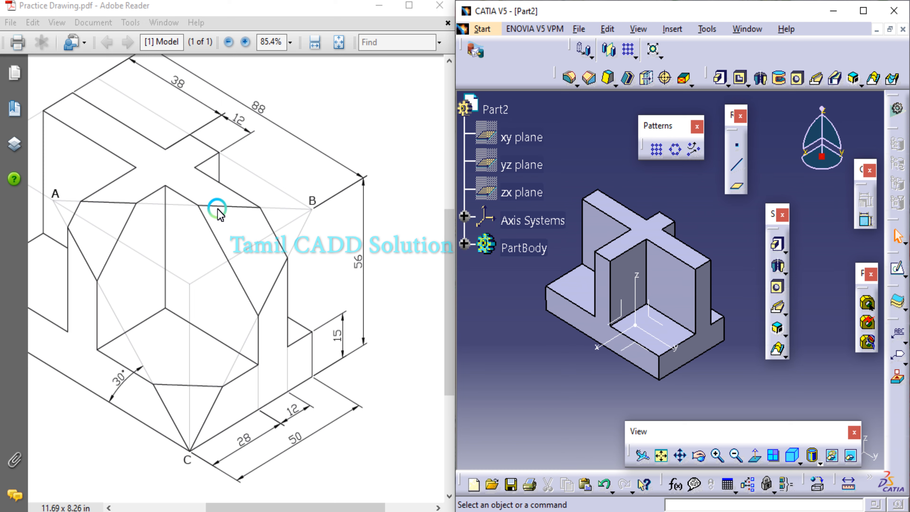
middle_click_drag(705, 382, 723, 334)
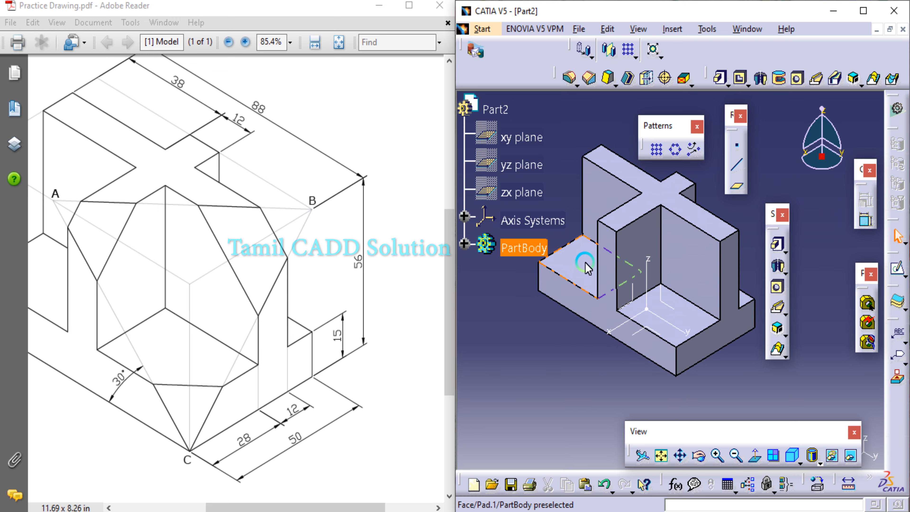
left_click(605, 261)
left_click(897, 269)
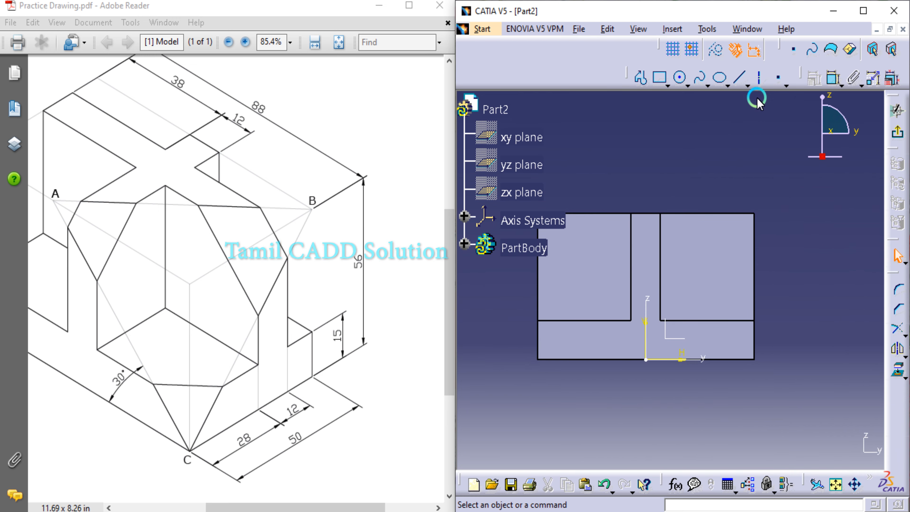
left_click(773, 78)
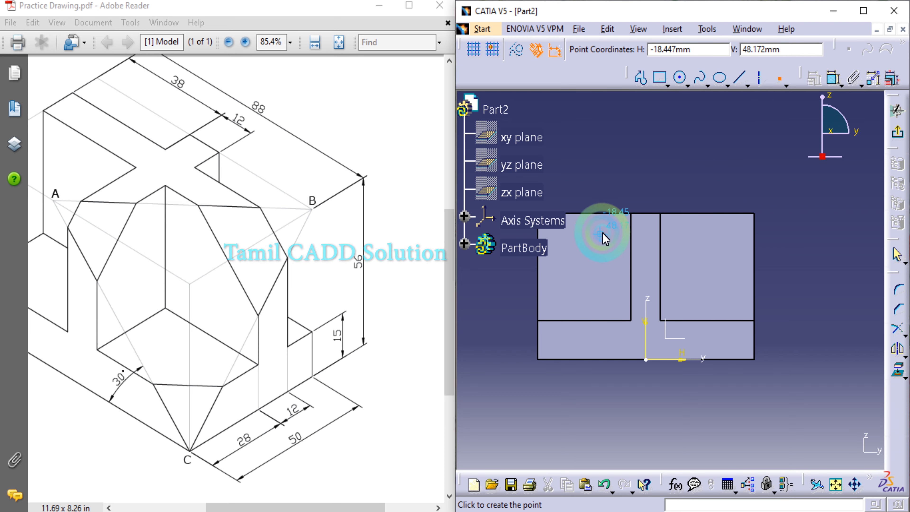
left_click(608, 224)
Step: Draw a diagonal axis line from just beyond the base's lower corner in the sketch to the placed point
left_click(739, 78)
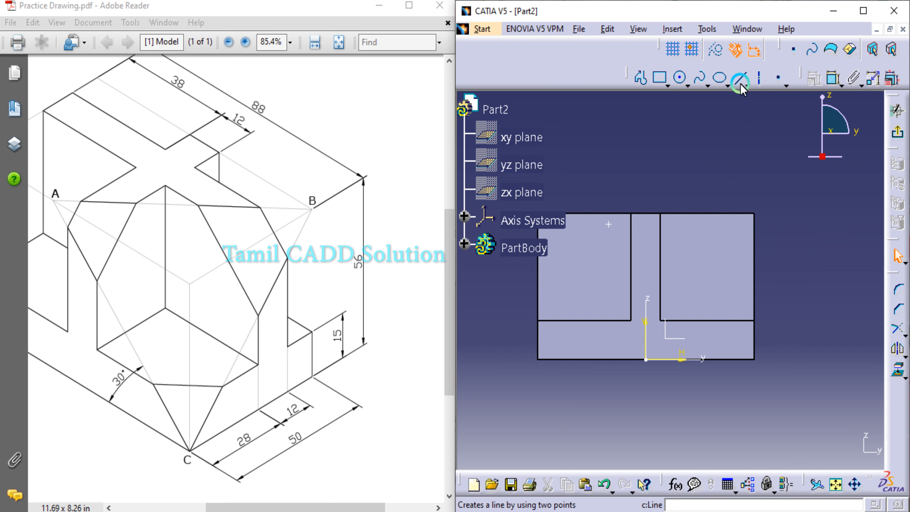
left_click(759, 78)
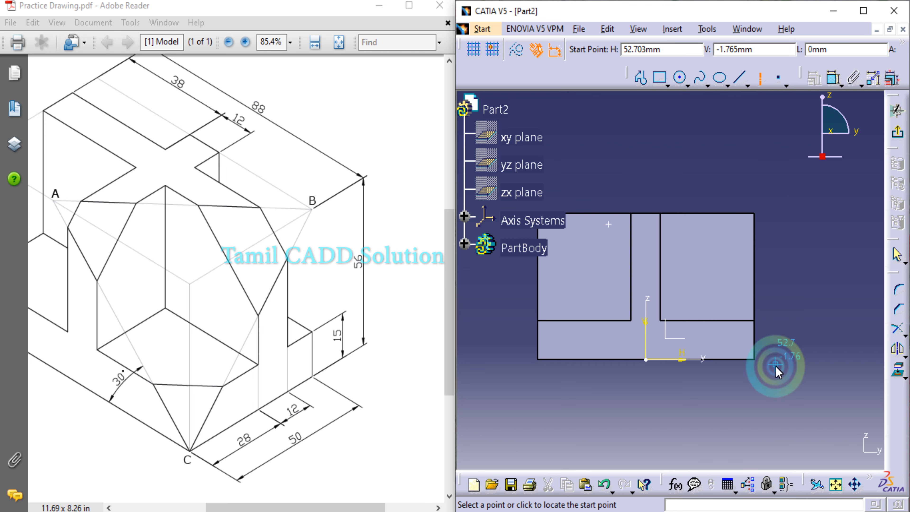
left_click(776, 376)
left_click(611, 225)
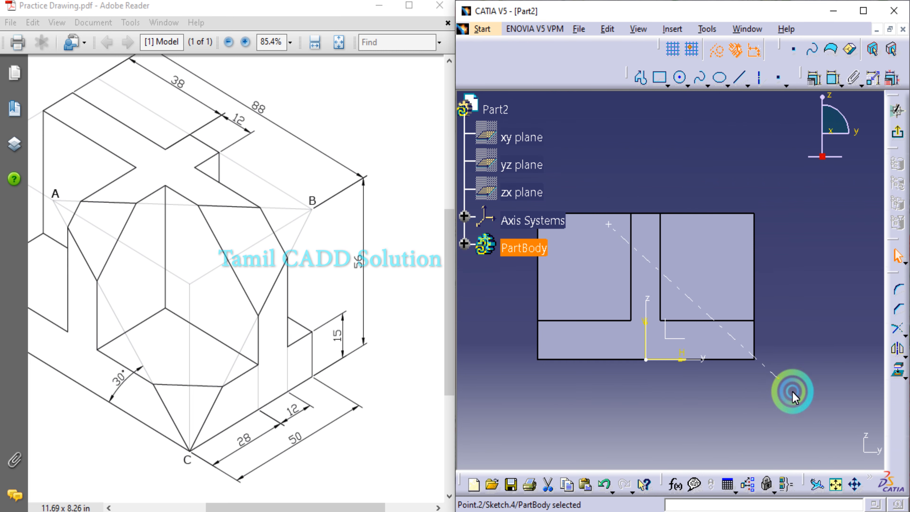
Step: Move the diagonal axis line off the base's lower corner and constrain its lower endpoint to be coincident with that corner
left_click_drag(758, 360, 766, 326)
left_click(755, 360, "ctrl")
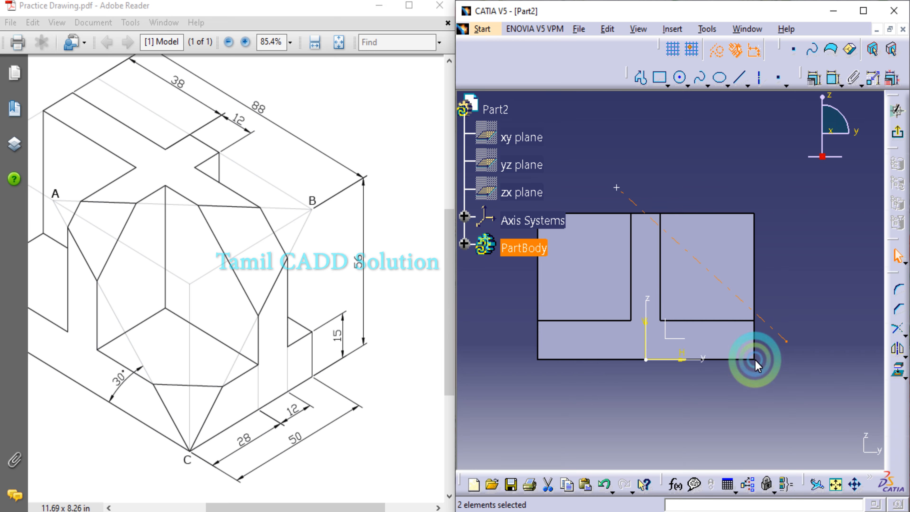
left_click(754, 360)
left_click(787, 342, "ctrl")
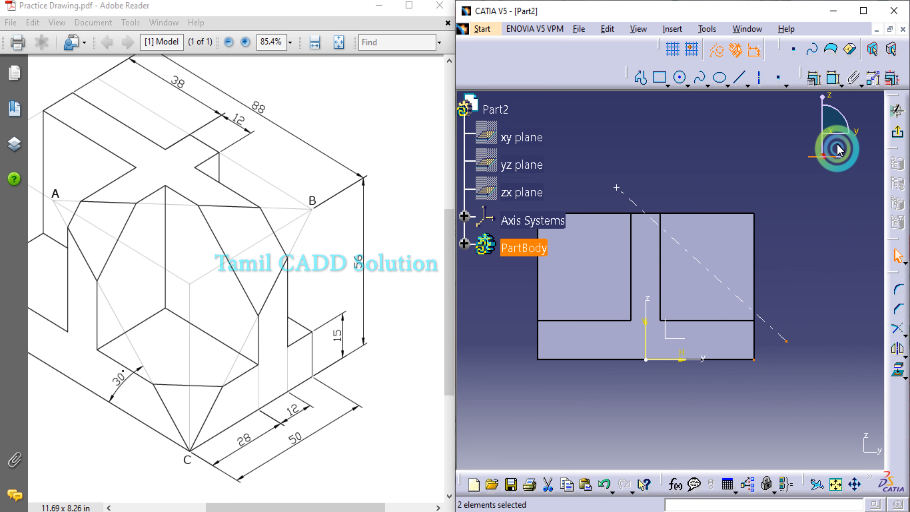
left_click(814, 80)
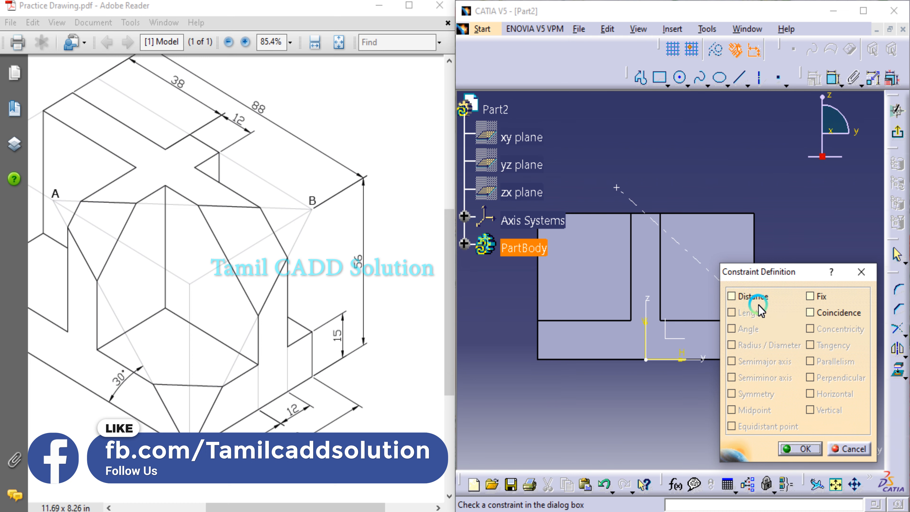
left_click(810, 313)
left_click(802, 449)
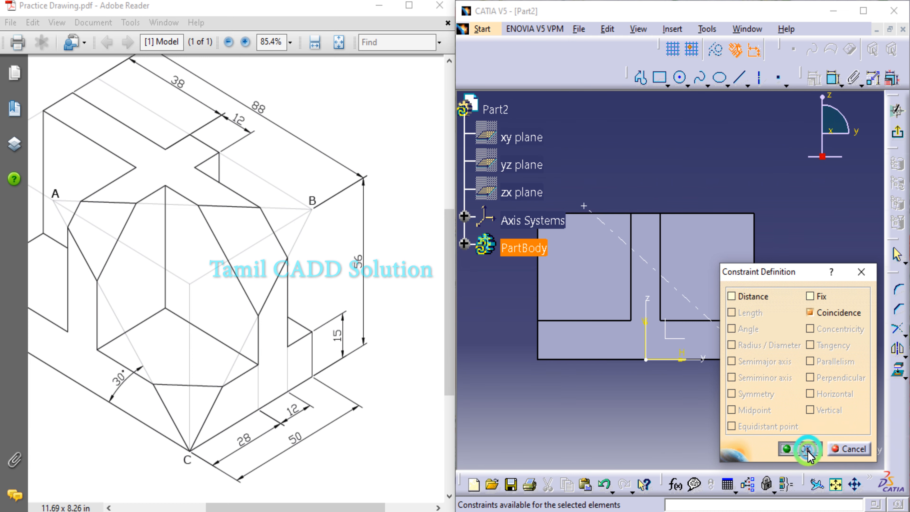
Step: Dimension the angle between the diagonal axis line and the base's bottom edge as 30 degrees
left_click(458, 163)
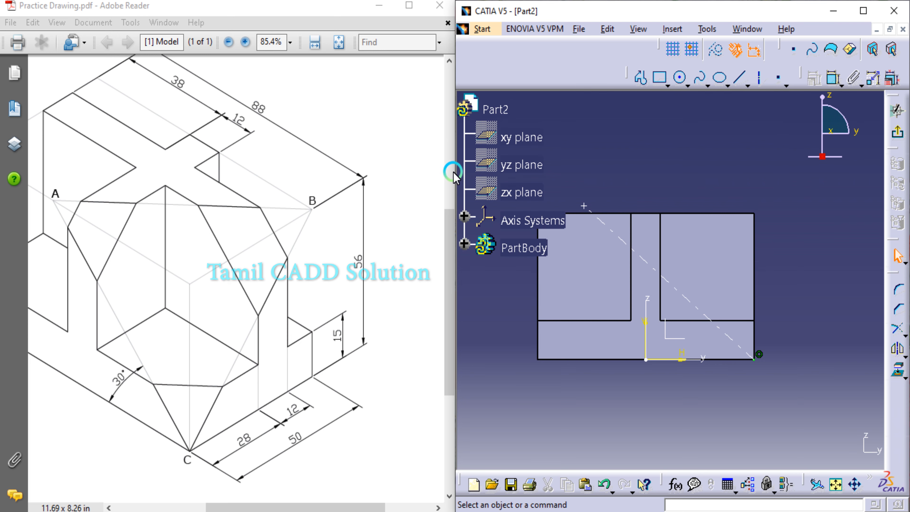
left_click(829, 91)
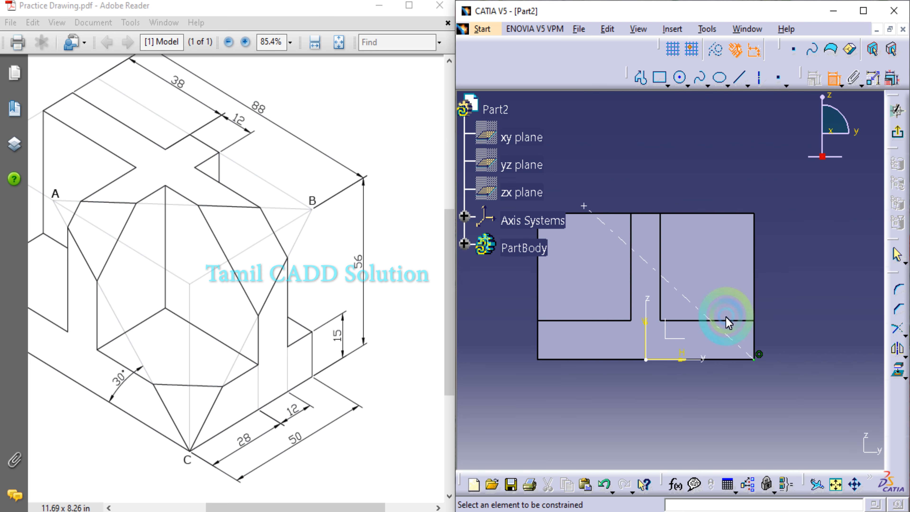
left_click(705, 332)
left_click(725, 360)
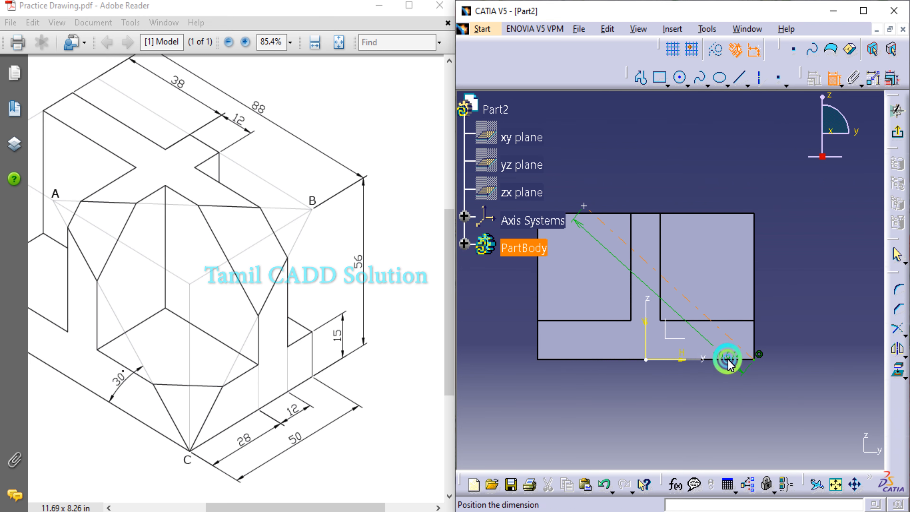
left_click(699, 339)
double_click(699, 336)
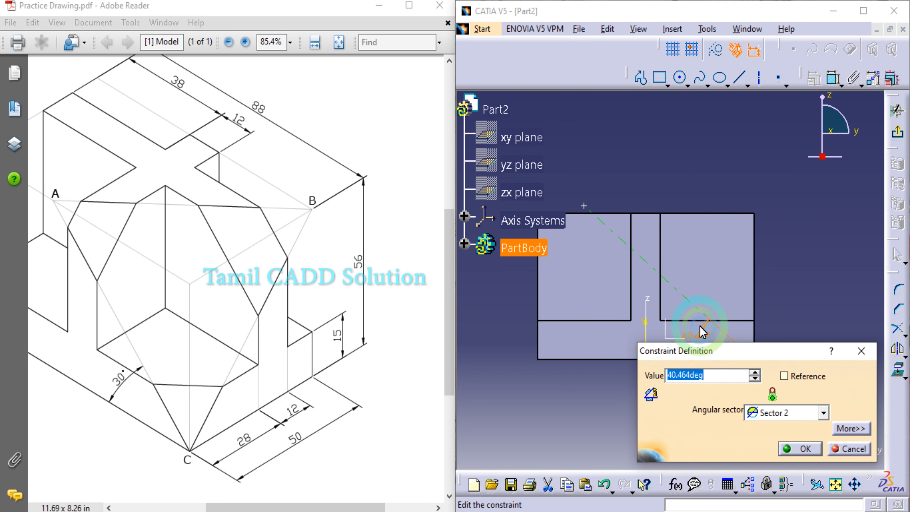
key("Return")
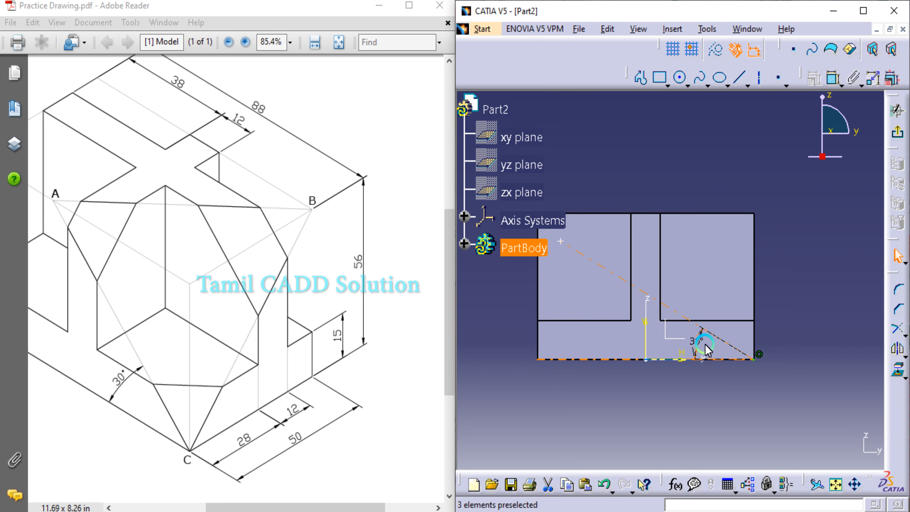
Step: Set the angle between the axis line and the base's bottom edge to 45 degrees
double_click(697, 342)
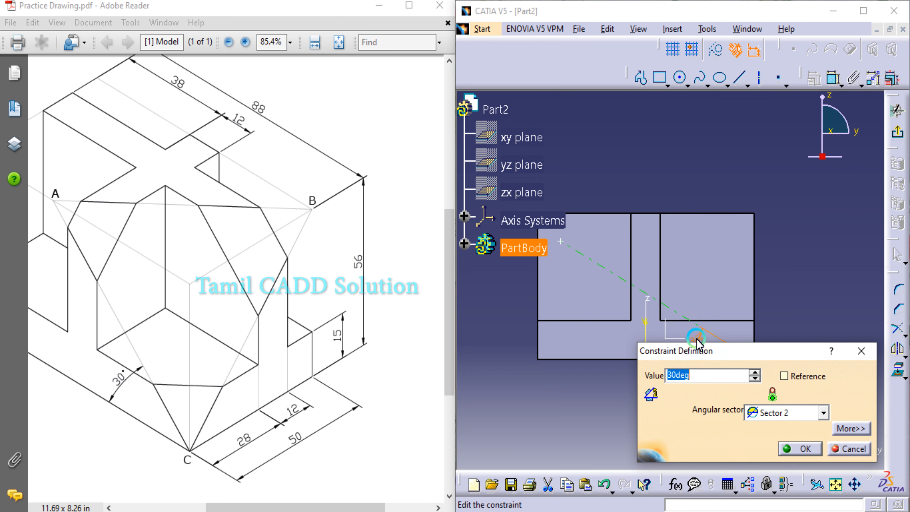
type("45")
key("Return")
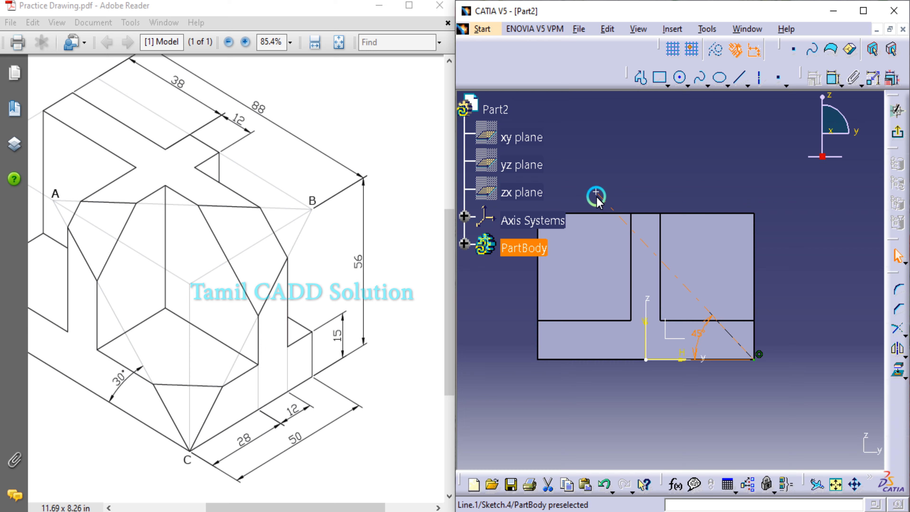
Step: Constrain the diagonal axis line's upper endpoint to be coincident with the part's top edge, and exit the sketch
left_click(594, 213, "ctrl")
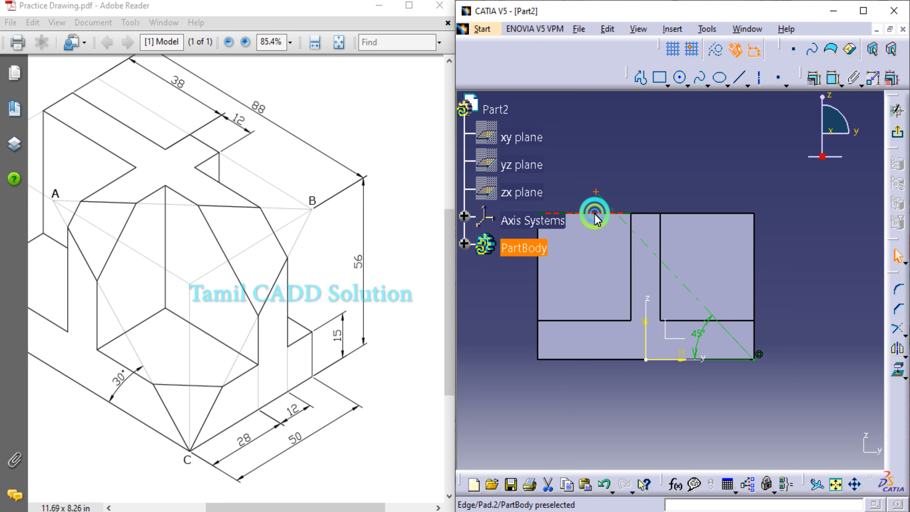
left_click(811, 81)
left_click(809, 312)
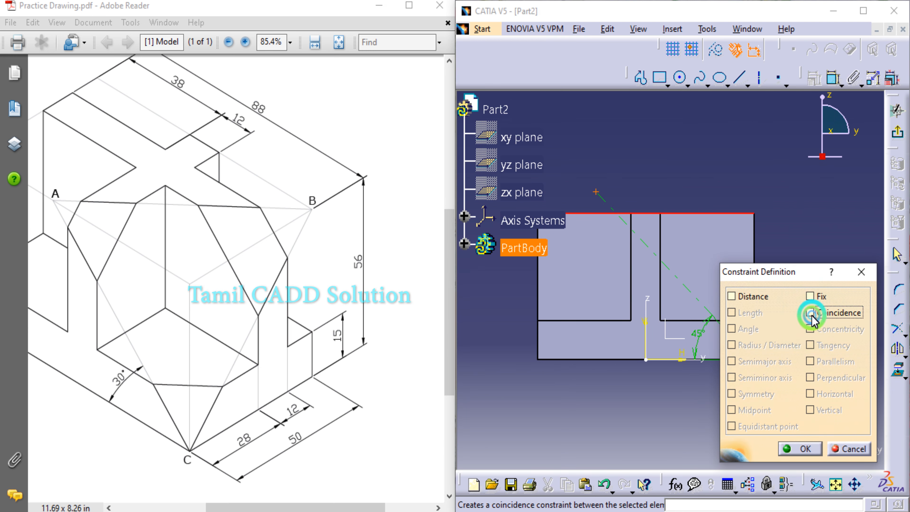
left_click(802, 448)
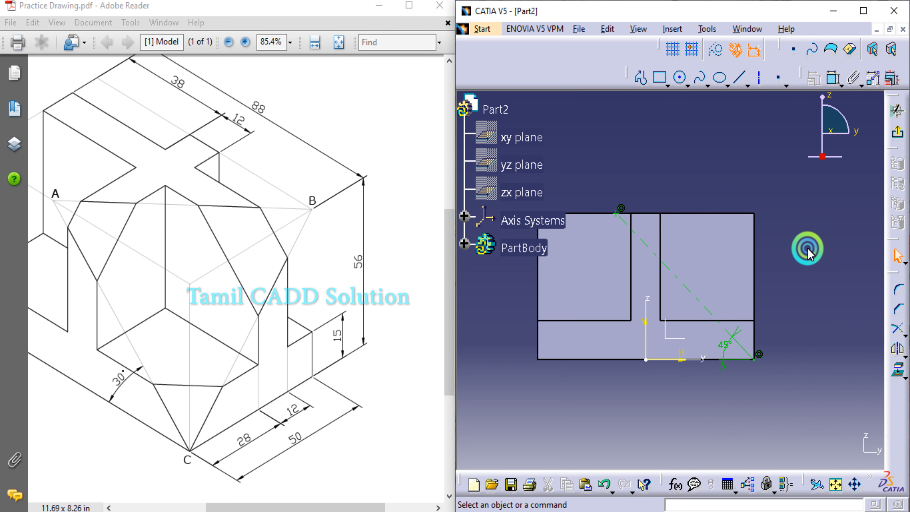
left_click(896, 134)
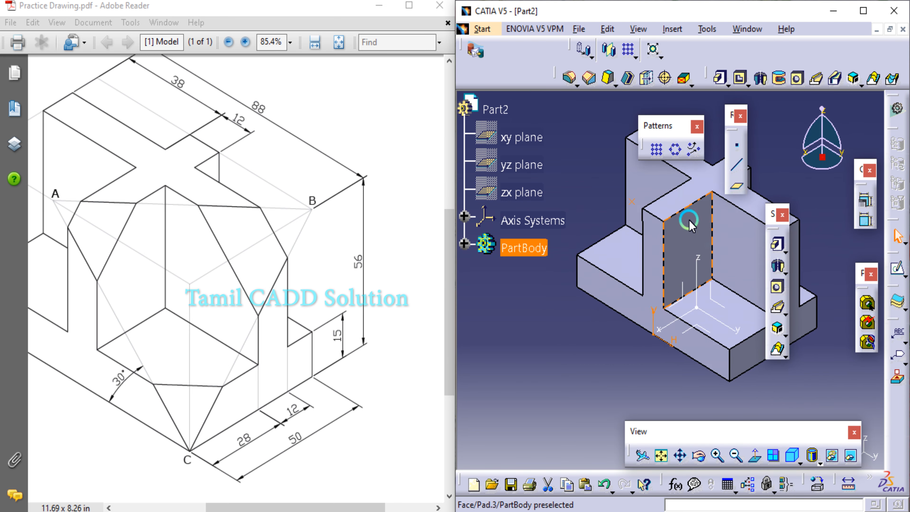
Step: Start a sketch on the part's 50 mm wide end face and draw a near-vertical axis line about 49 mm long beside it
middle_click_drag(627, 210, 620, 150)
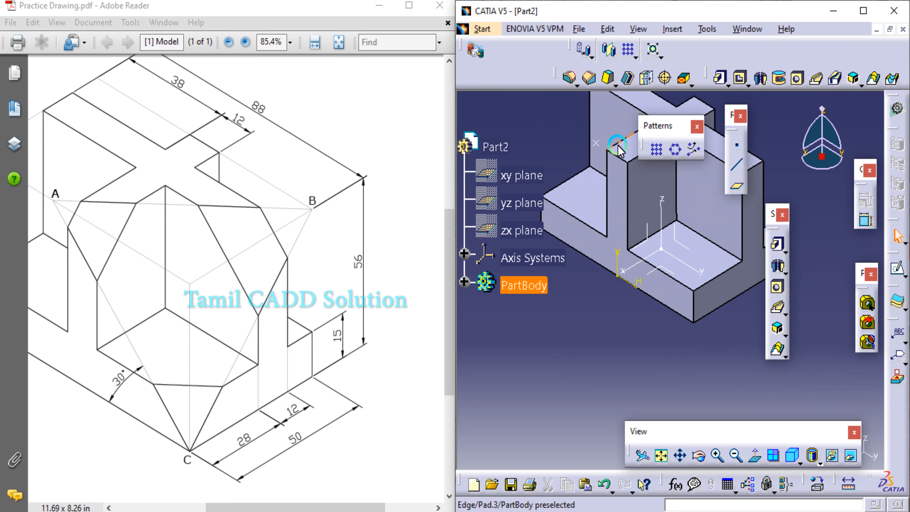
middle_click_drag(643, 208, 588, 248)
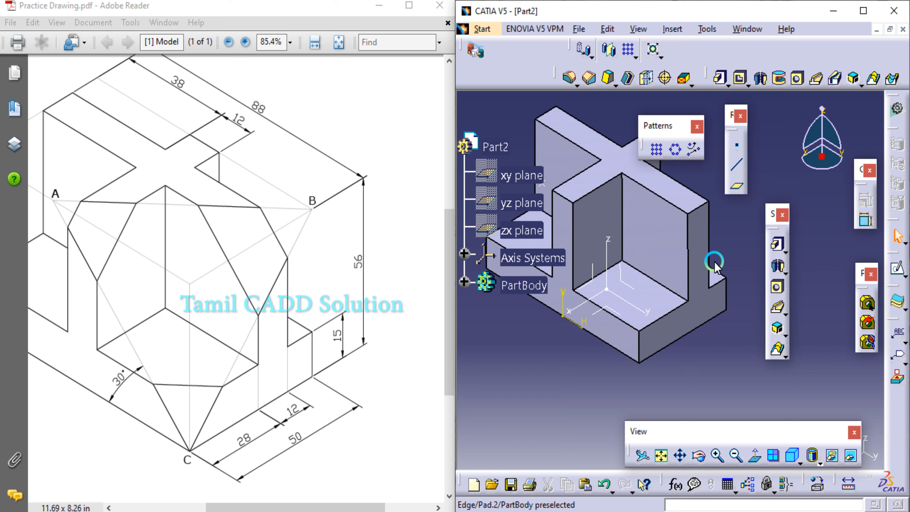
middle_click_drag(678, 264, 659, 282)
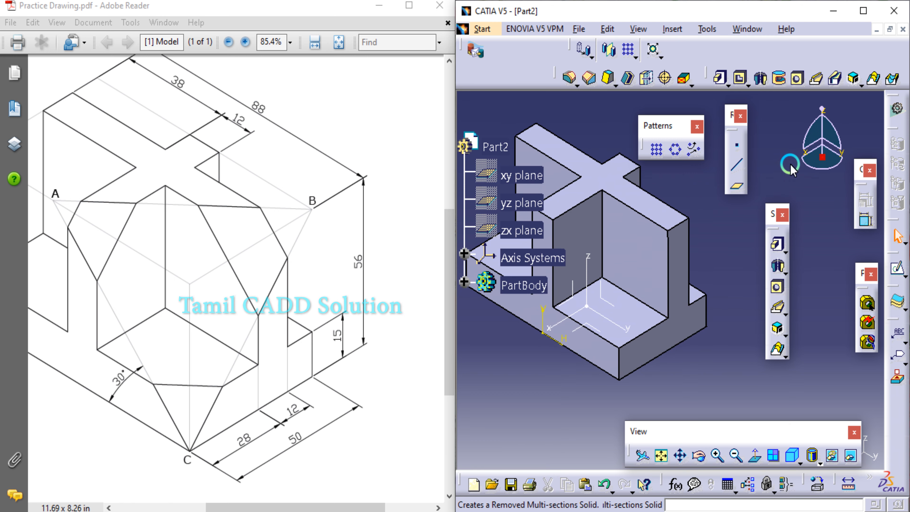
left_click(656, 339)
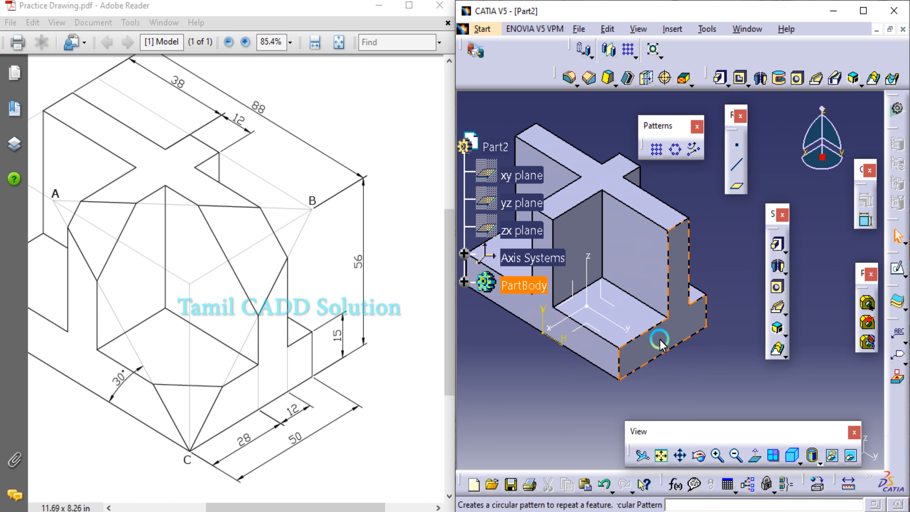
left_click(897, 267)
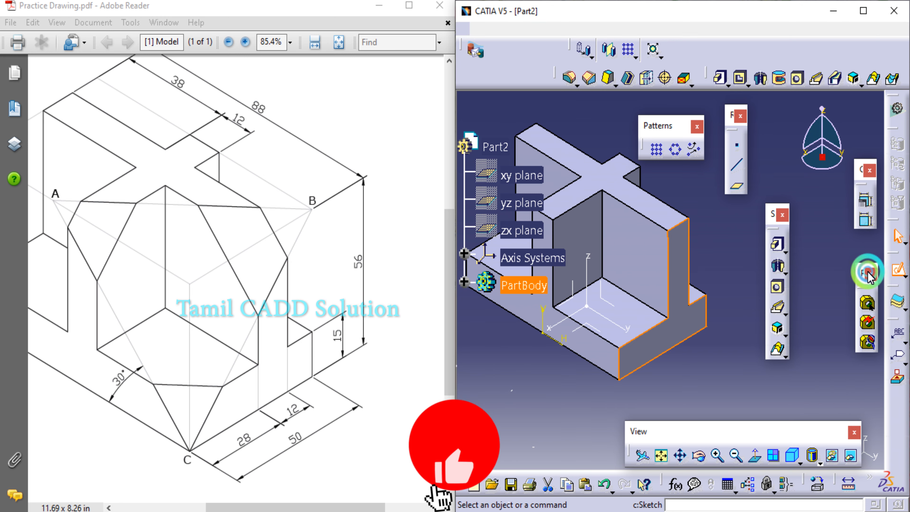
left_click(777, 77)
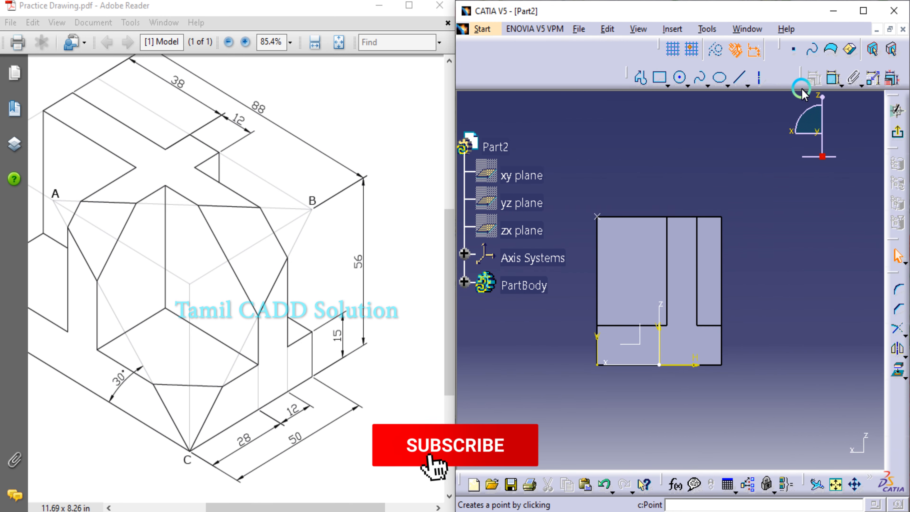
left_click(744, 355)
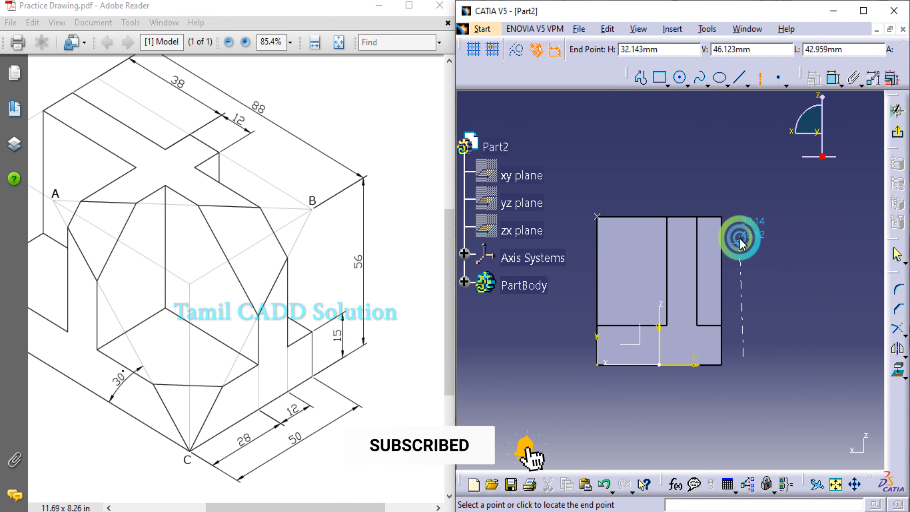
left_click(738, 227)
Step: Apply a vertical constraint to the axis line beside the end face
left_click(743, 265)
left_click(814, 78)
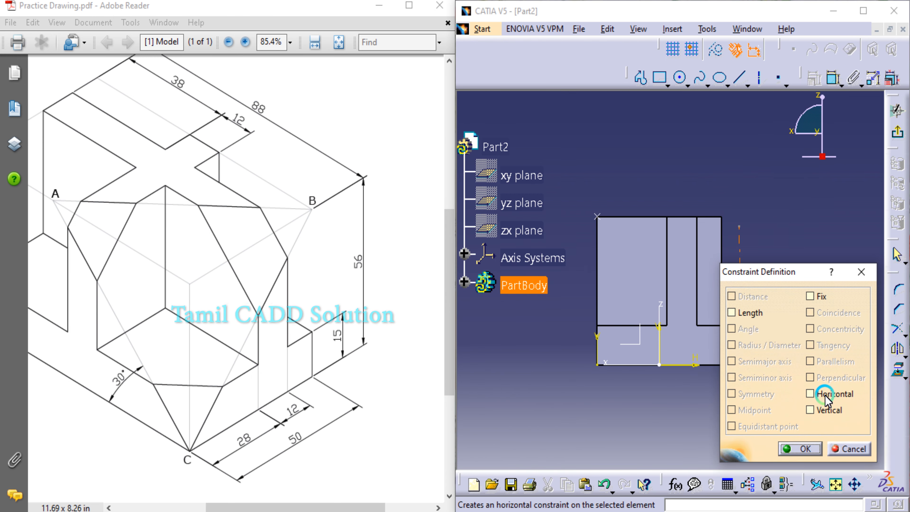
left_click(810, 411)
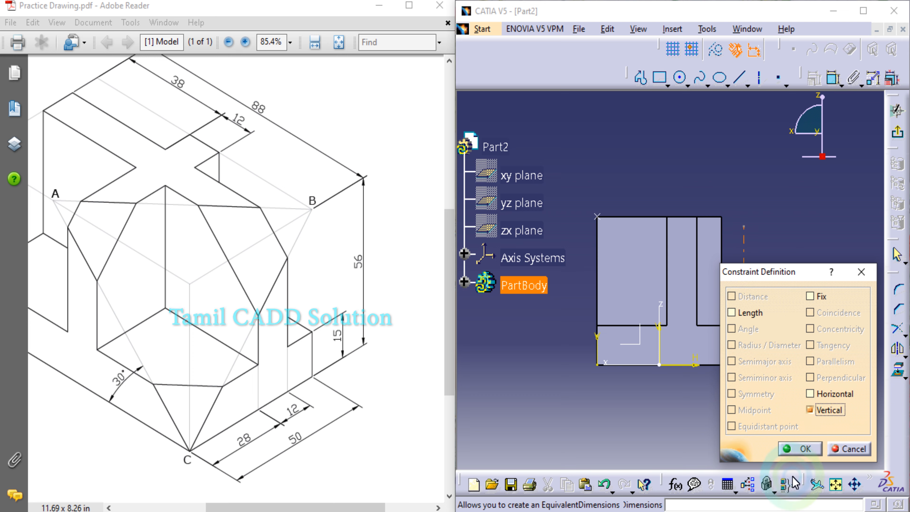
left_click(805, 448)
left_click(773, 347)
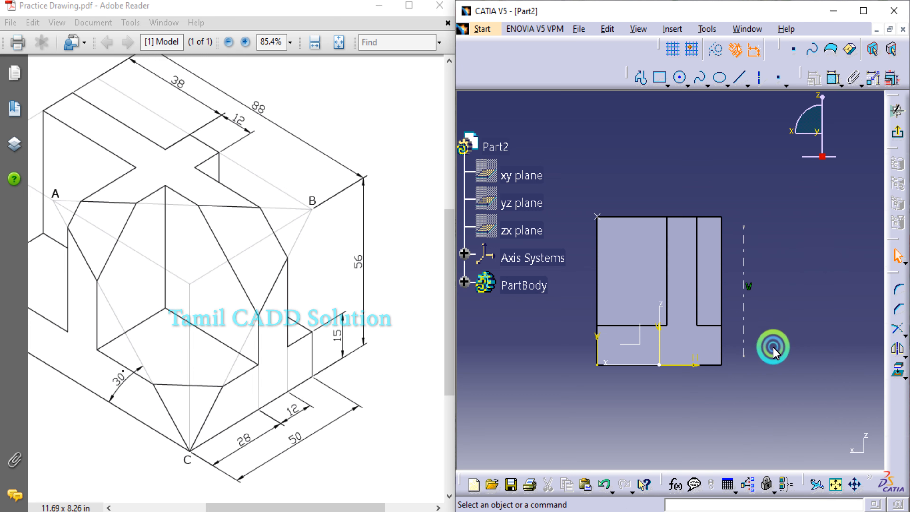
left_click(749, 359)
left_click(752, 364)
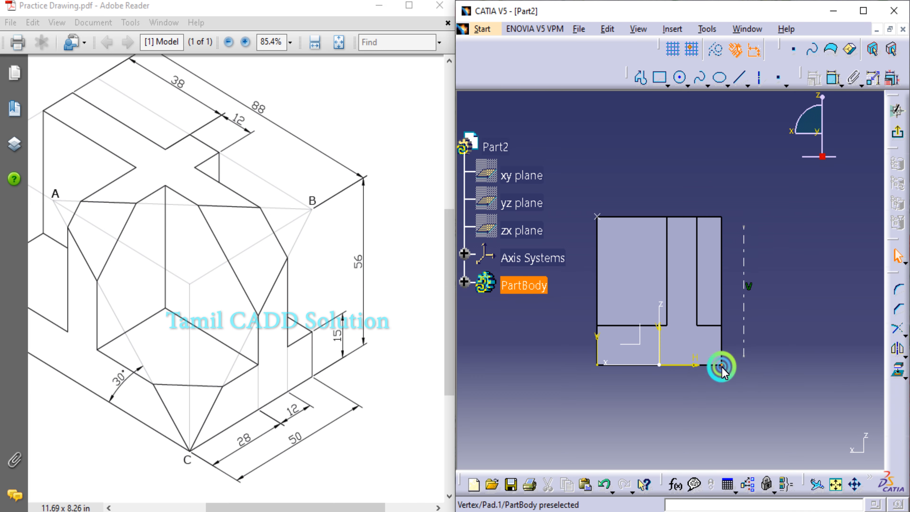
Step: Constrain the vertical axis line's lower endpoint to be coincident with the base's nearby lower corner
left_click(721, 365)
left_click(745, 363, "ctrl")
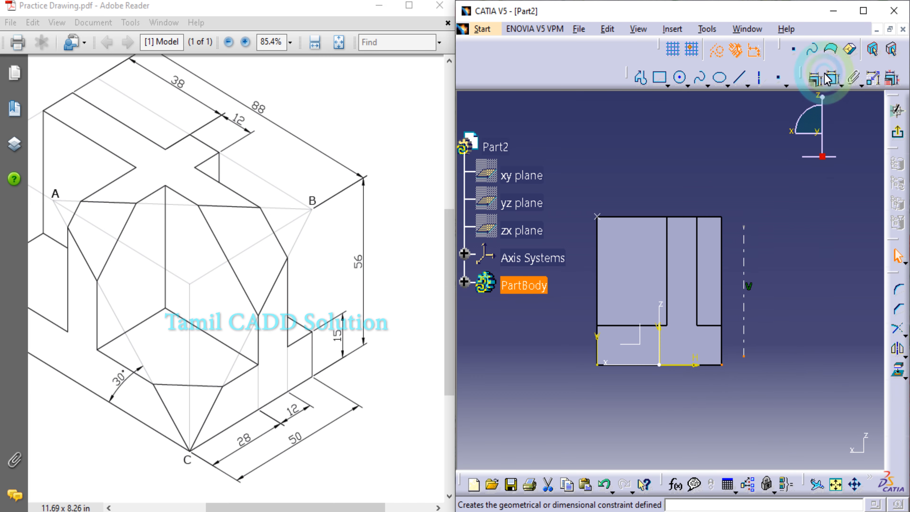
left_click(833, 77)
left_click(827, 312)
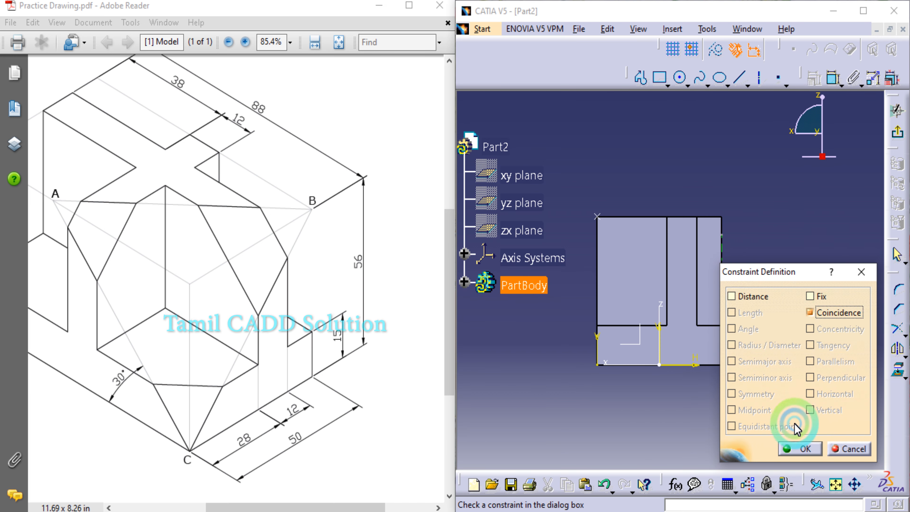
left_click(788, 448)
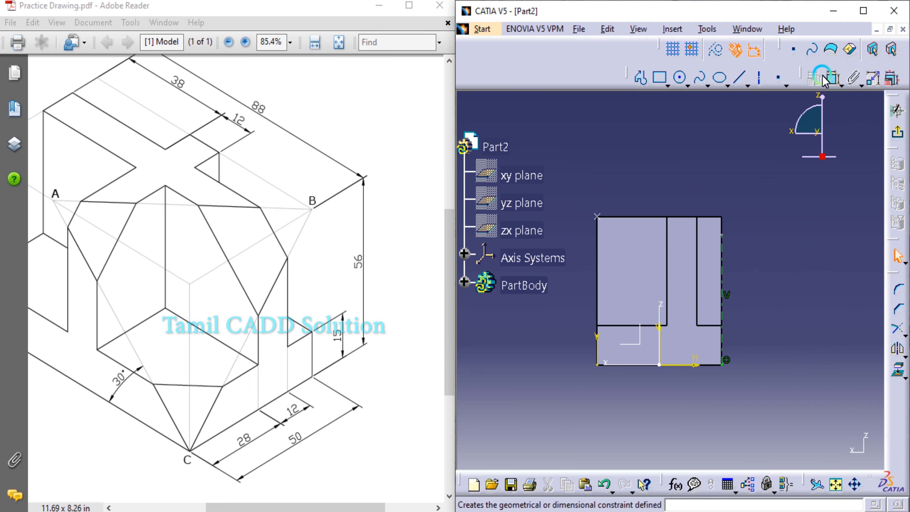
Step: Dimension the vertical axis line's length and set it to 56 mm
left_click(722, 260)
left_click(759, 255)
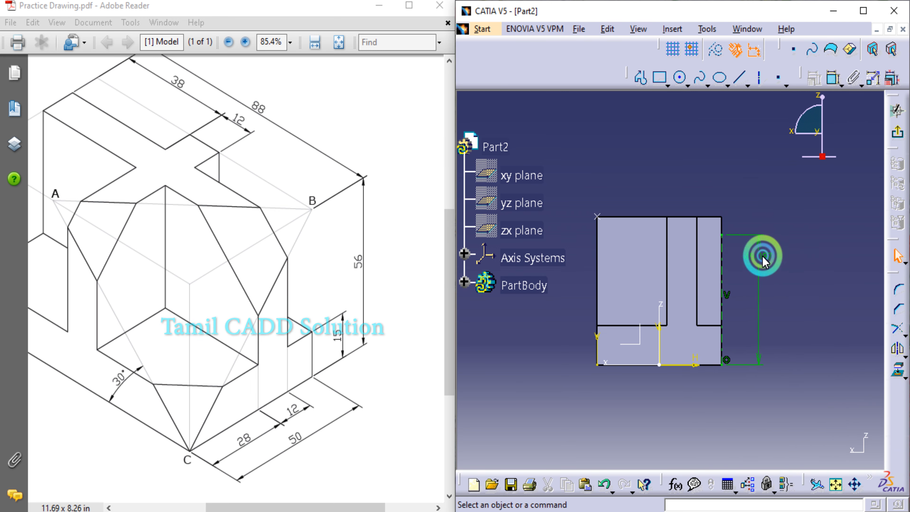
double_click(763, 256)
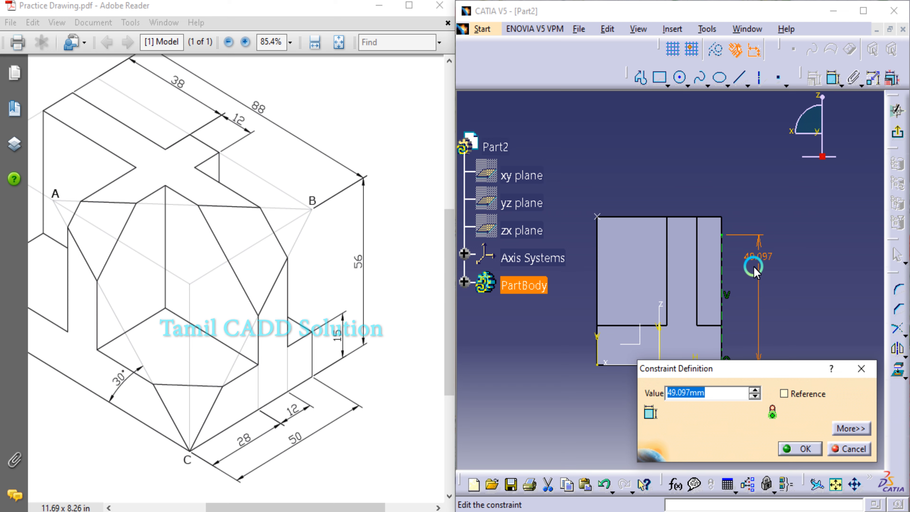
type("56")
key("Return")
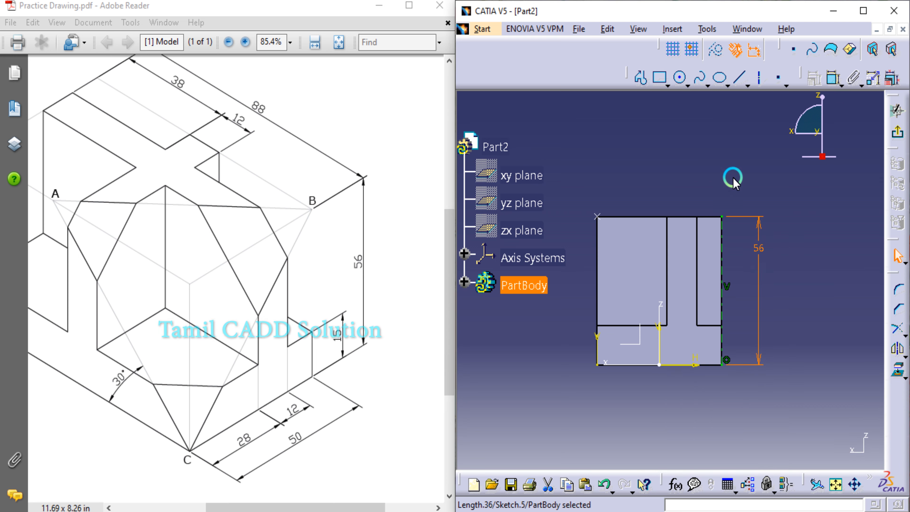
Step: Place a point at the vertical axis line's upper end for B and exit the sketch
left_click(807, 76)
left_click(780, 78)
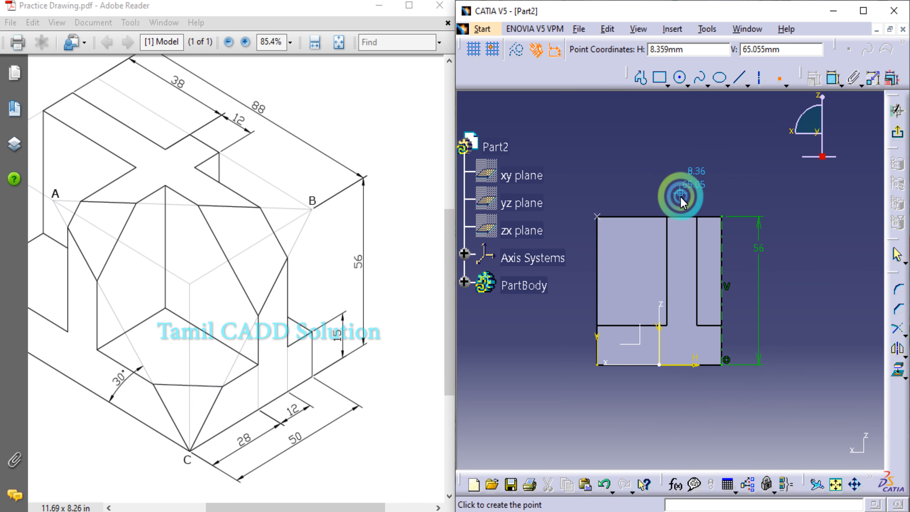
left_click(719, 216)
left_click(896, 110)
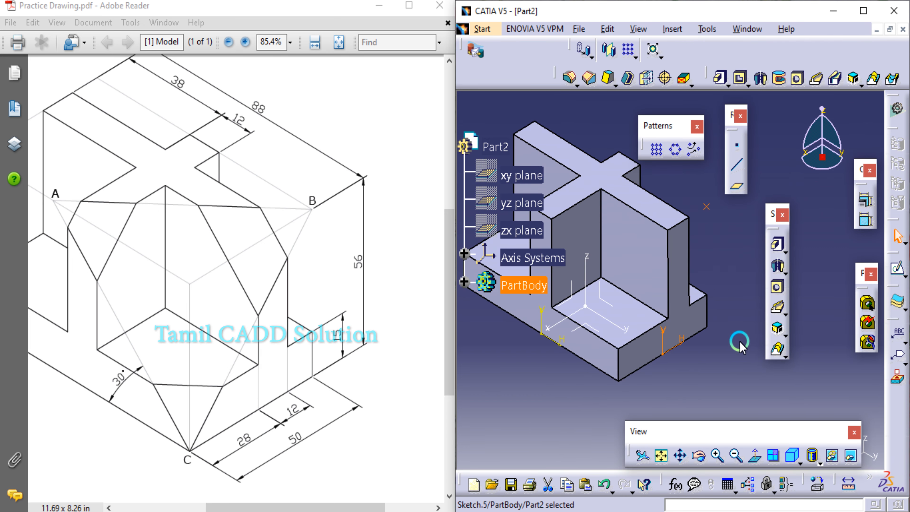
Step: Reopen Sketch.4, add a point at the base's lower corner where the 45-degree axis line starts, and exit the sketch
mouse_move(735, 361)
middle_mouse_down()
mouse_move(729, 331)
mouse_move(777, 310)
middle_mouse_up()
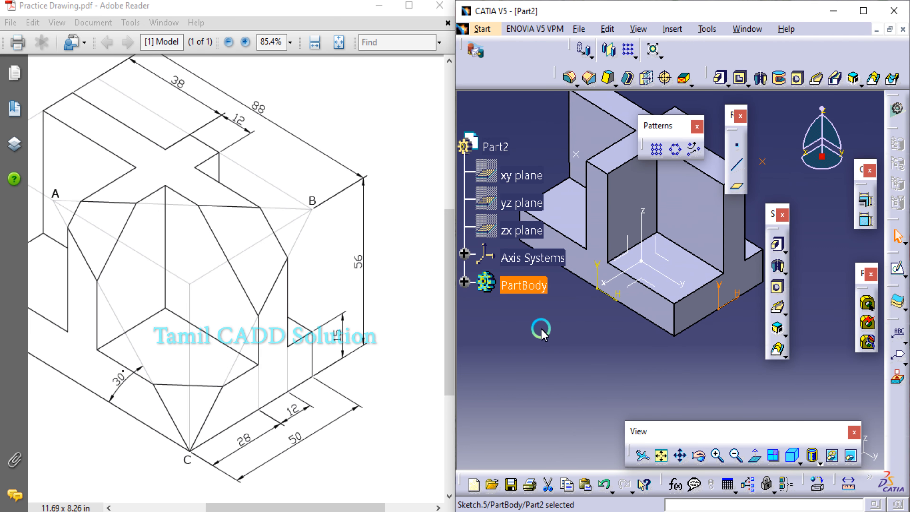
left_click(464, 282)
scroll(528, 396, "down", 5)
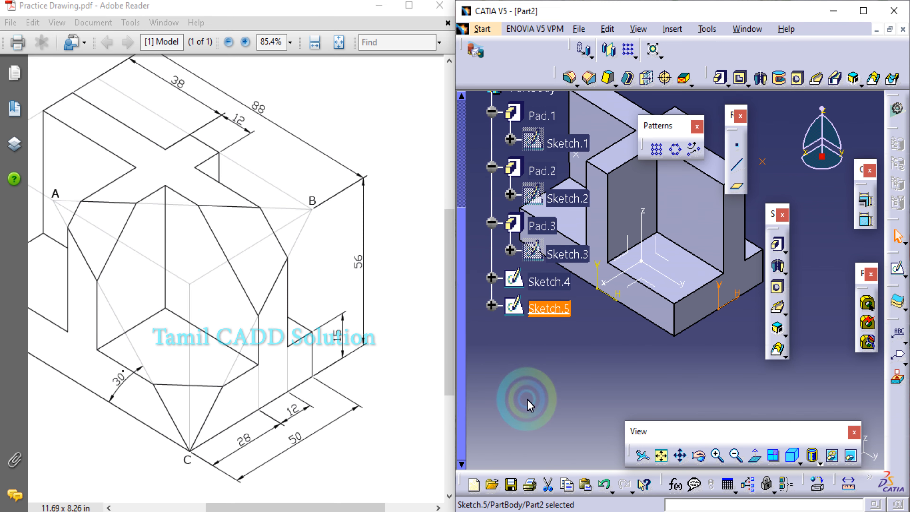
left_click(545, 283)
double_click(545, 283)
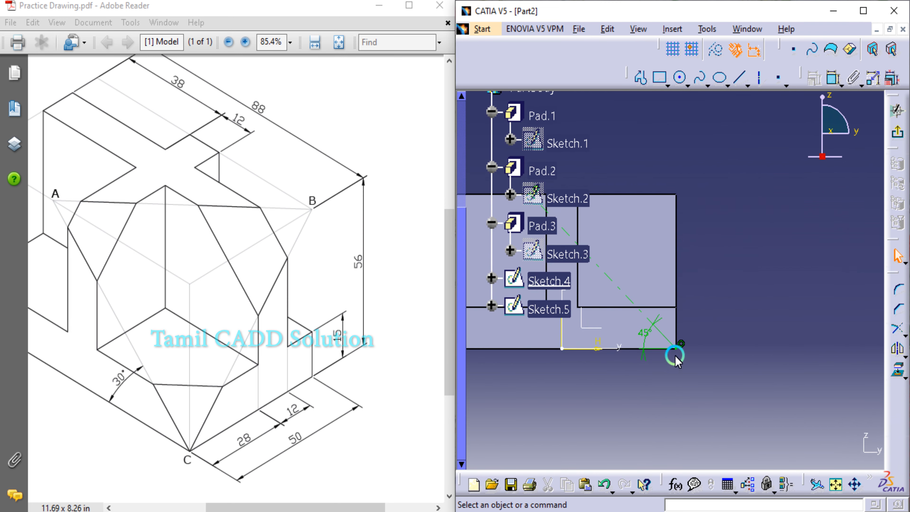
left_click(778, 80)
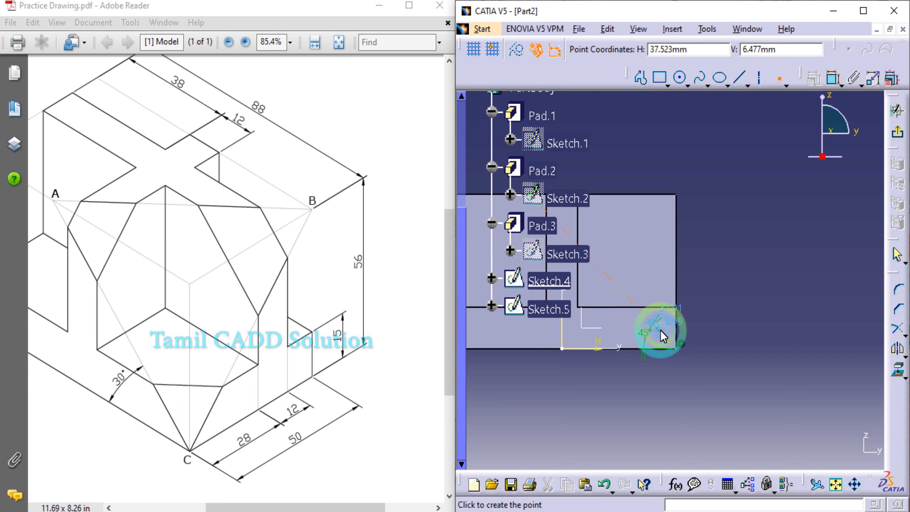
left_click(679, 349)
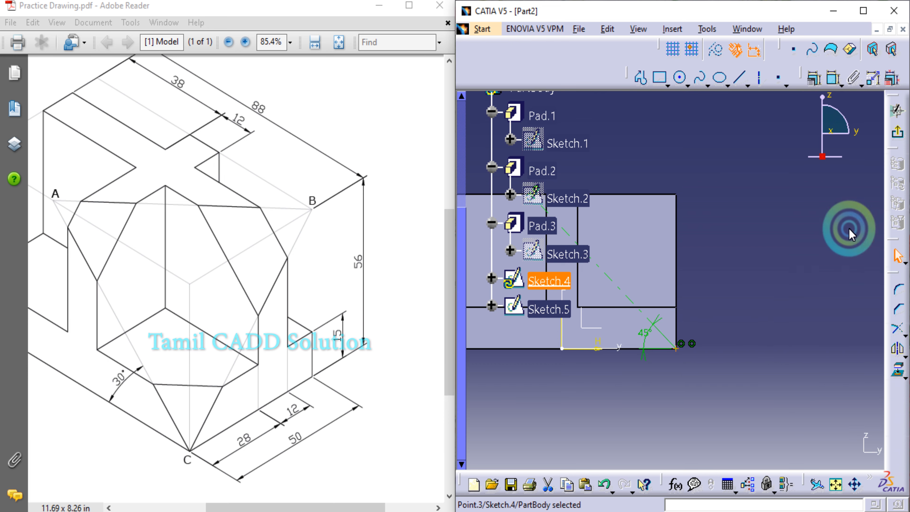
left_click(896, 135)
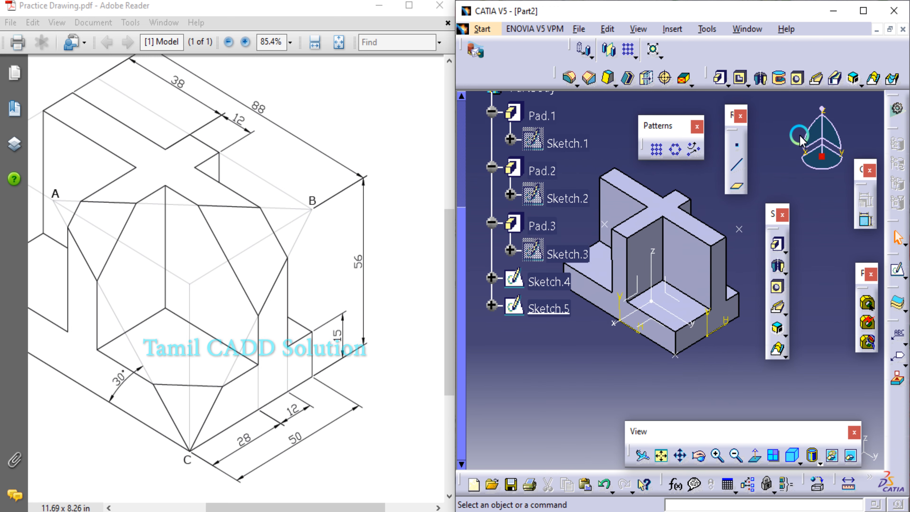
Step: Create a reference plane of type Through three points using the base-corner point C and the sketched points A and B
left_click(739, 187)
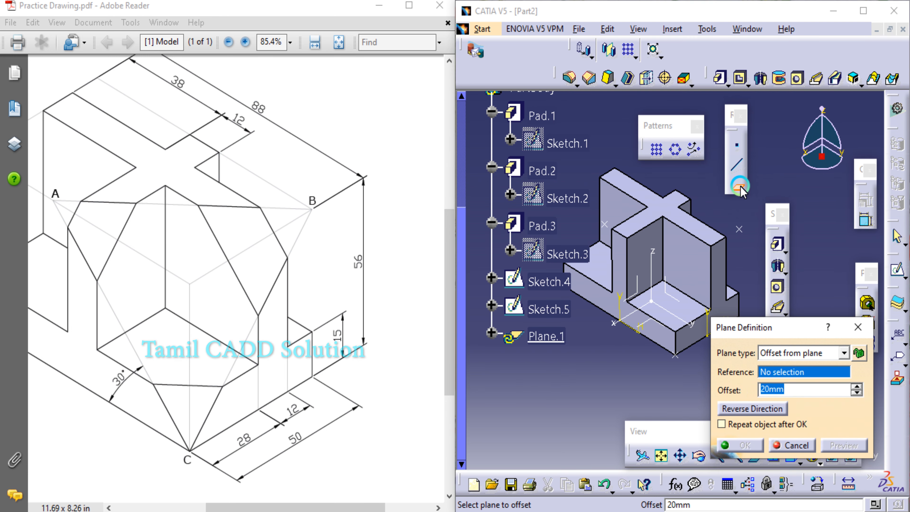
left_click(805, 355)
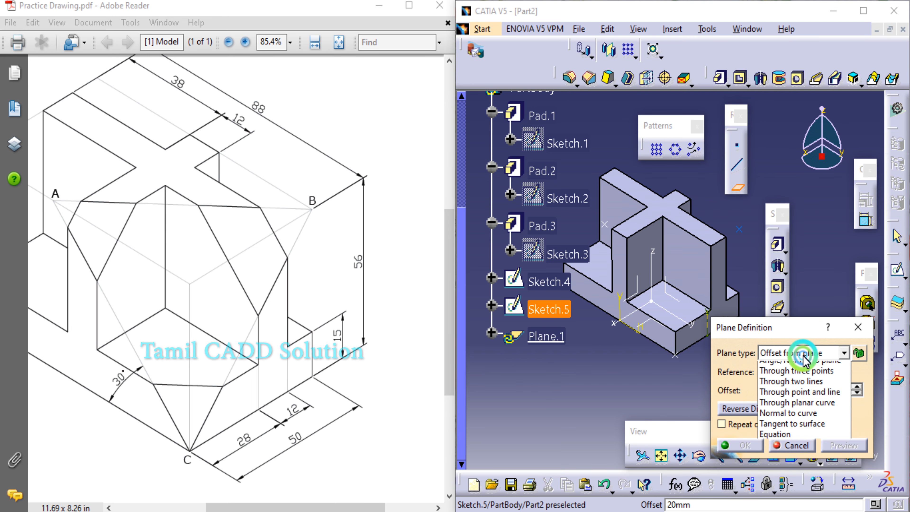
left_click(806, 421)
left_click(675, 353)
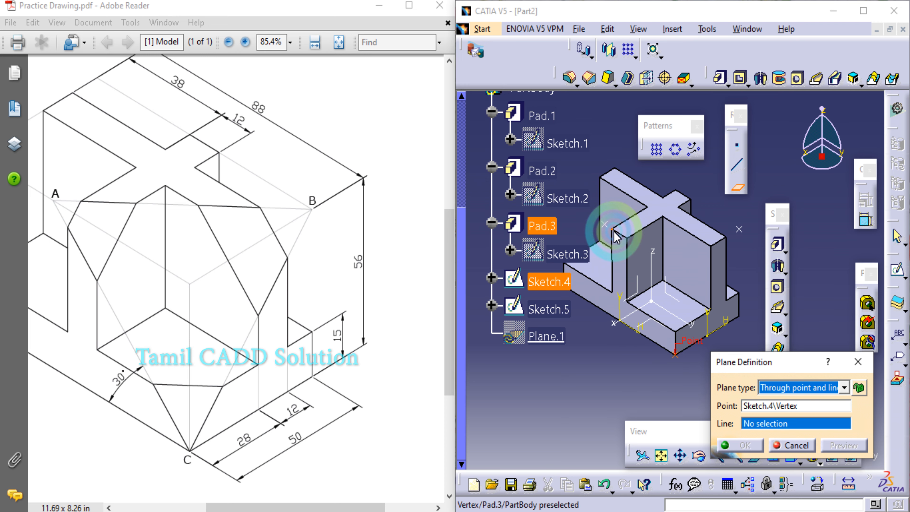
left_click(605, 225)
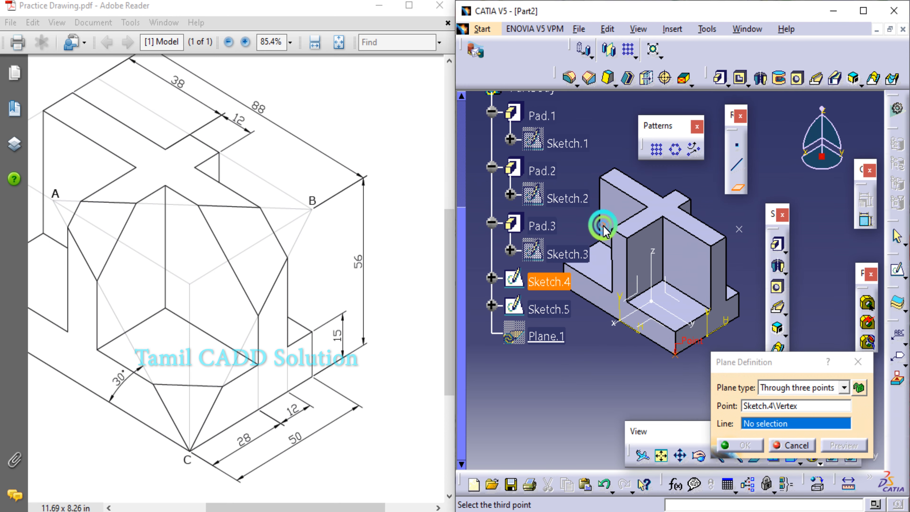
left_click(737, 230)
middle_click_drag(649, 283, 713, 245)
scroll(587, 176, "up", 1)
middle_click_drag(694, 294, 589, 134)
scroll(844, 333, "up", 1)
left_click(748, 445)
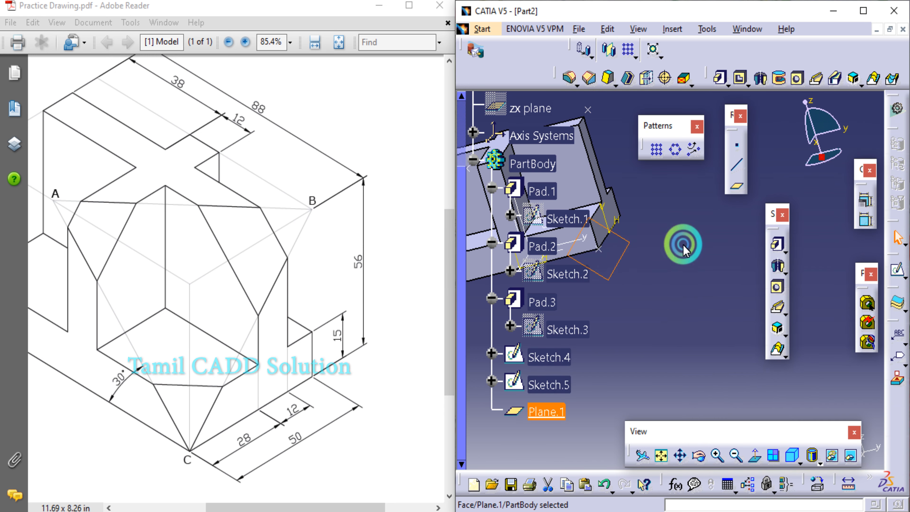
Step: Start a sketch on the three-point plane and draw a line from near the Sketch.5 point B to base corner C
left_click(893, 273)
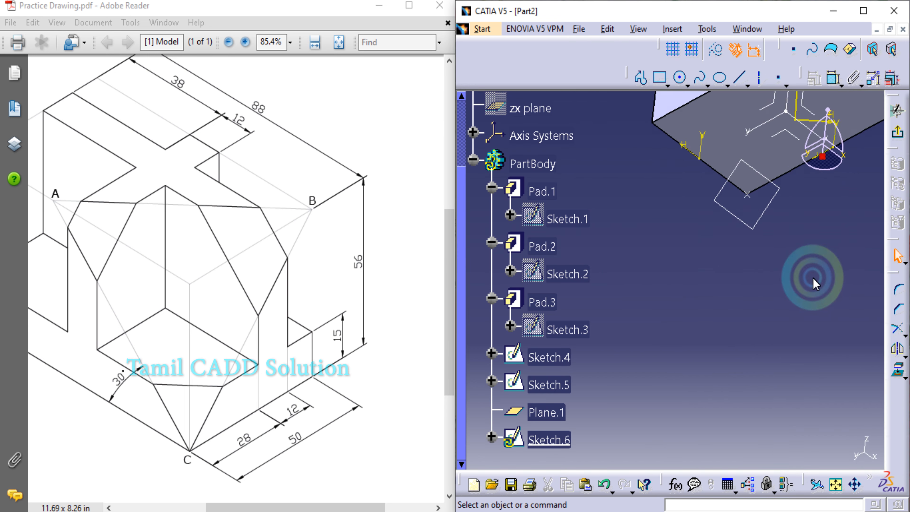
middle_click_drag(740, 247, 746, 219)
middle_click_drag(748, 235, 706, 377)
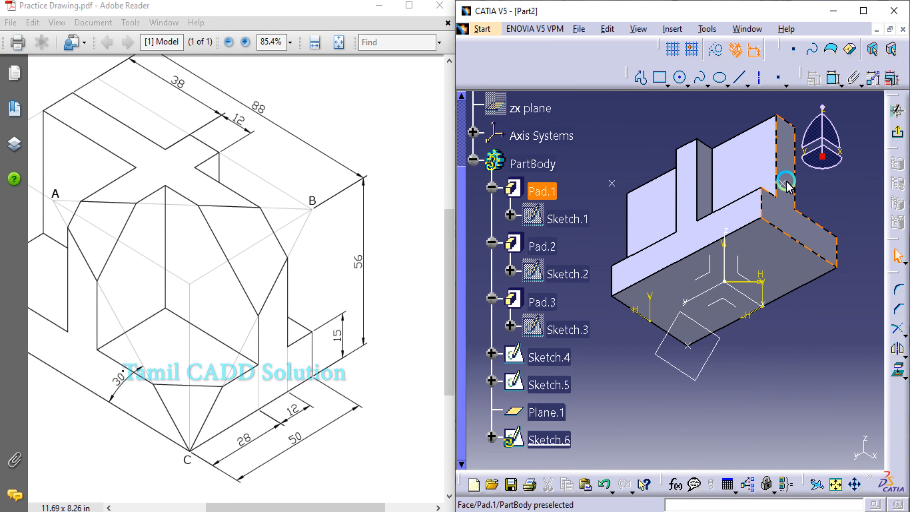
left_click(739, 78)
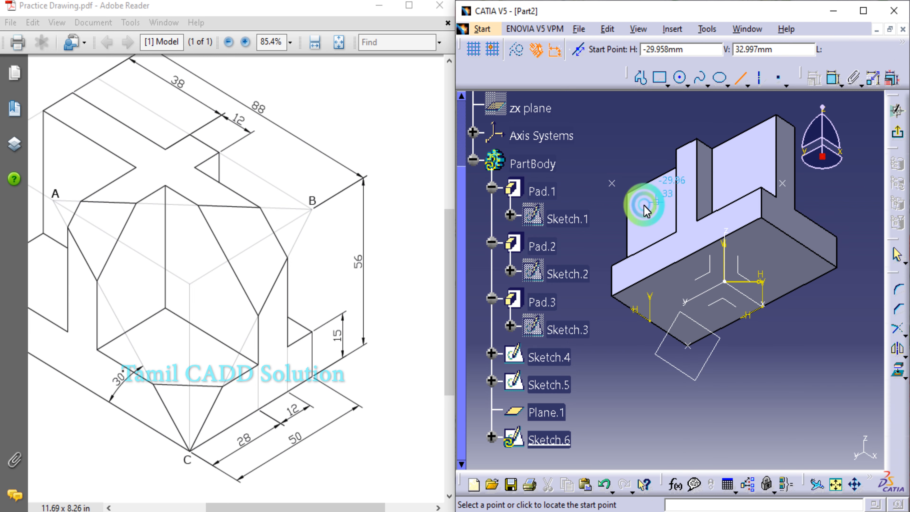
left_click(608, 157)
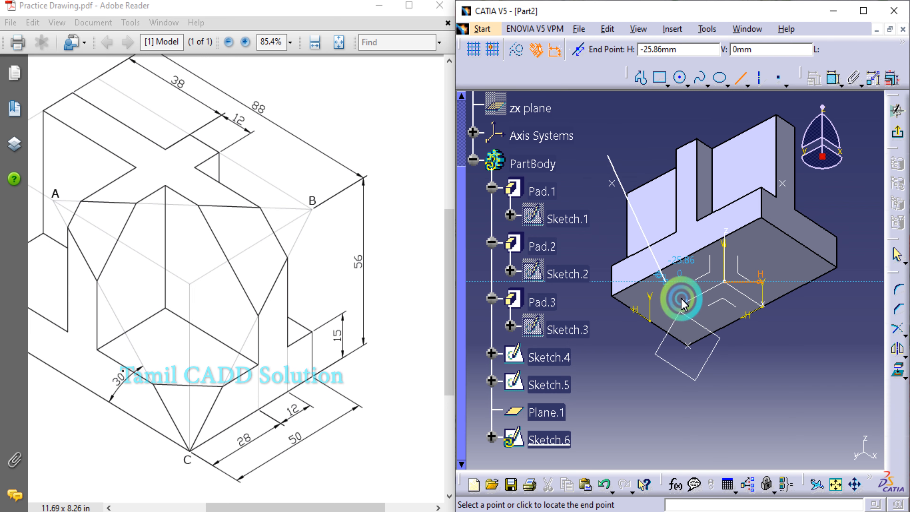
left_click(687, 345)
left_click(765, 73)
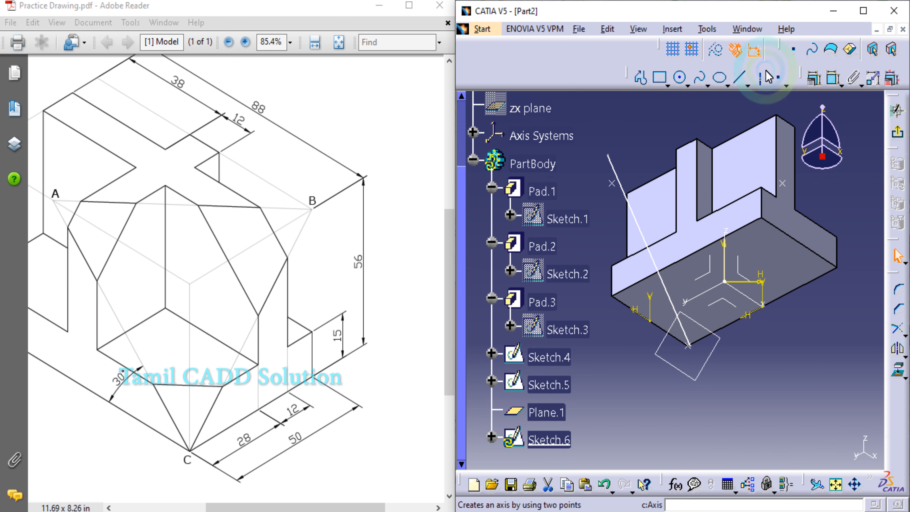
Step: Draw two more lines, from the first line's upper end to near the Sketch.4 point A and back down to near corner C
left_click(740, 77)
left_click(608, 156)
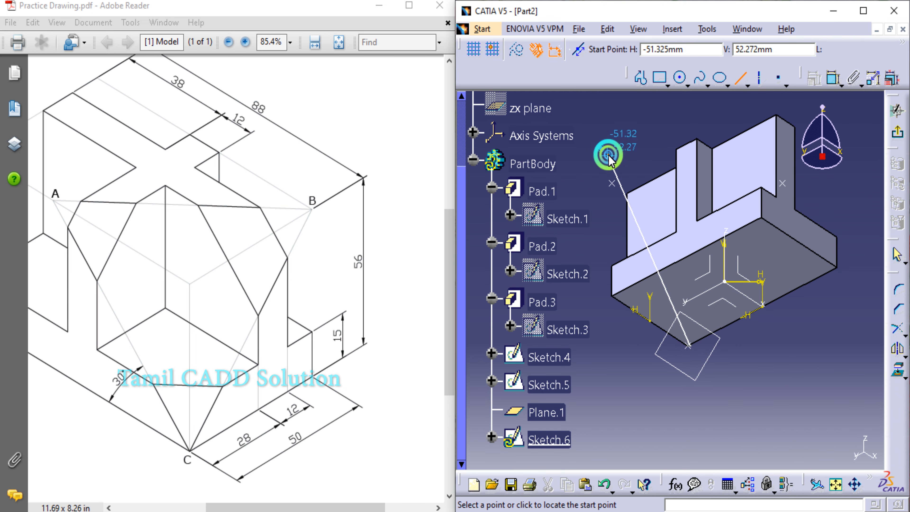
left_click(786, 176)
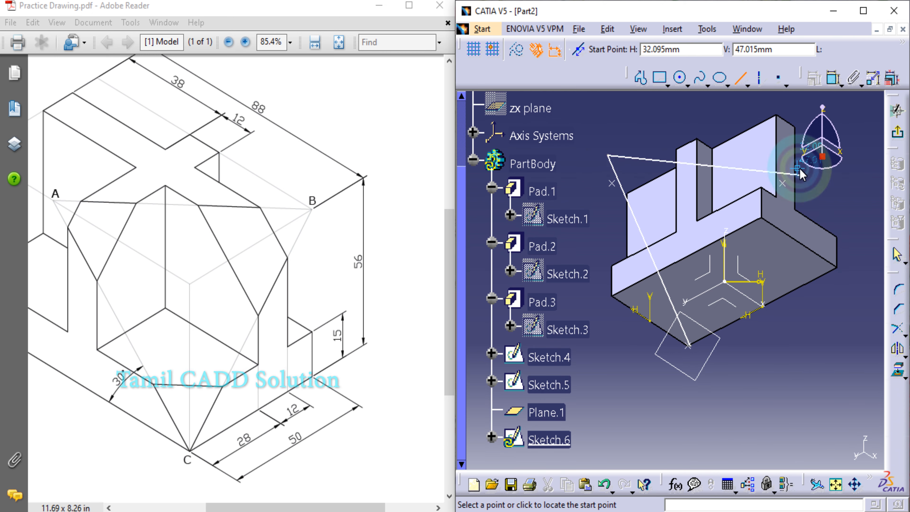
left_click(690, 346)
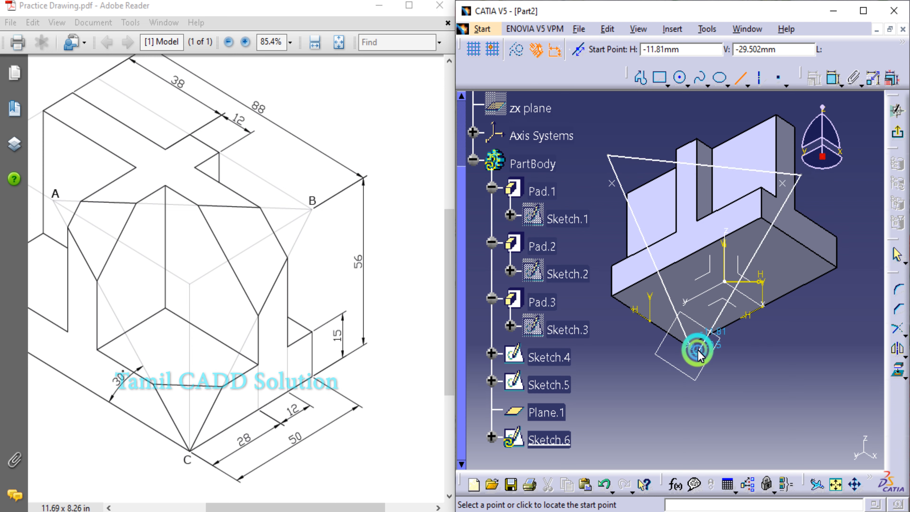
middle_click_drag(721, 360, 727, 295)
key("Escape")
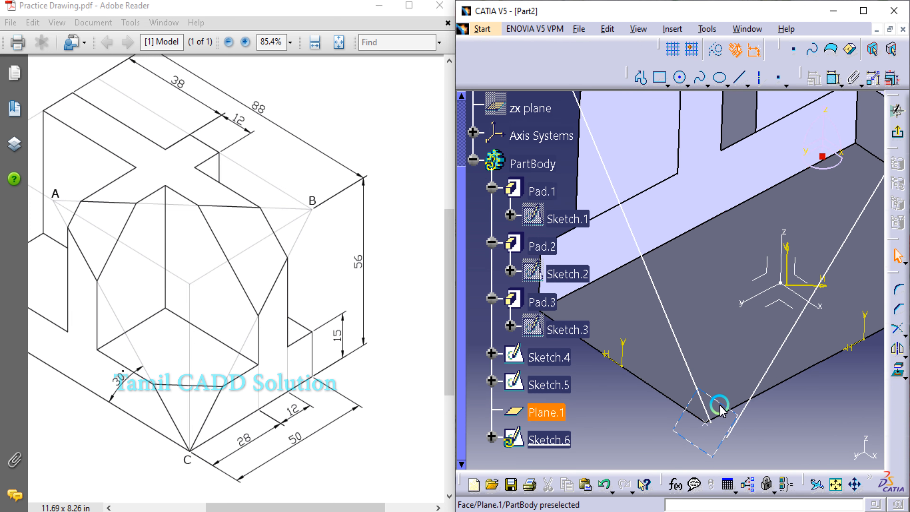
Step: Apply a Coincidence constraint between the lower endpoints of the two slanted lines near corner C
left_click(711, 425)
left_click(728, 438, "ctrl")
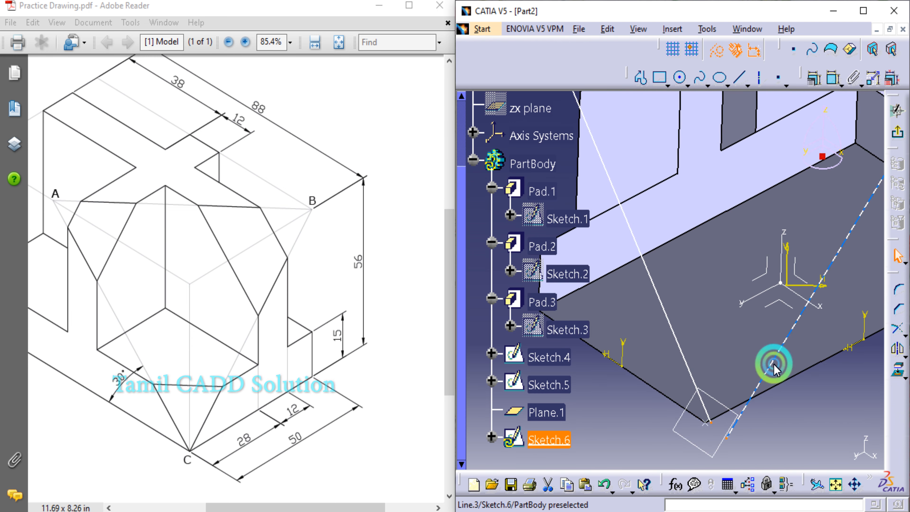
left_click(813, 77)
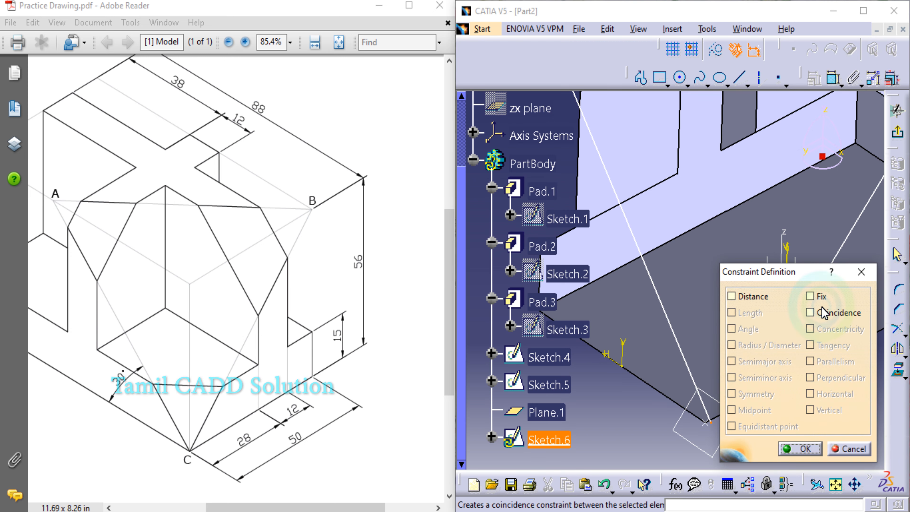
left_click(810, 312)
left_click(800, 448)
Step: Constrain the triangle's lower corner coincident with the Sketch.4 point at base corner C
mouse_move(765, 406)
middle_mouse_down()
mouse_move(682, 210)
mouse_move(680, 284)
middle_mouse_up()
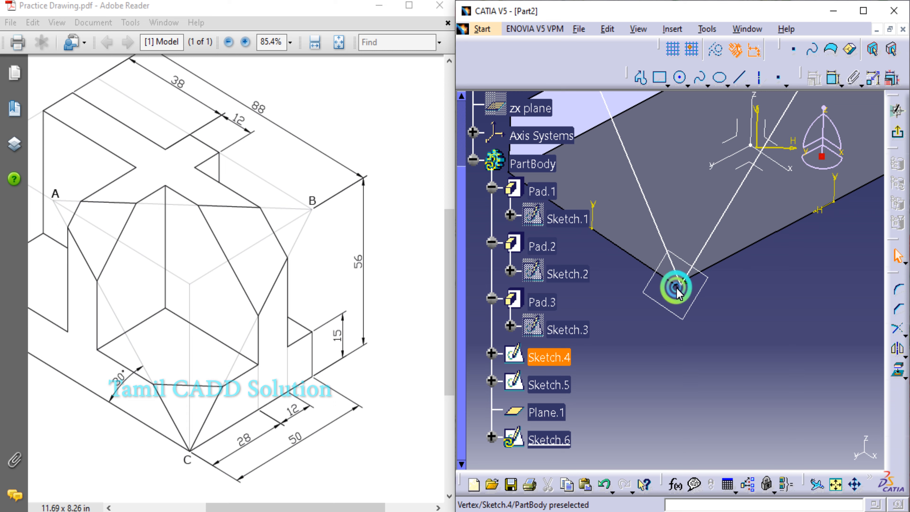
left_click(676, 289)
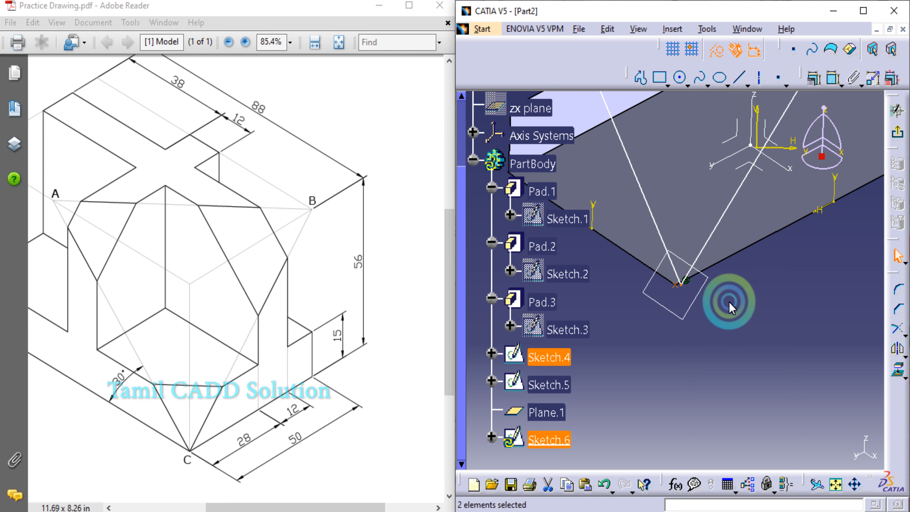
left_click(813, 79)
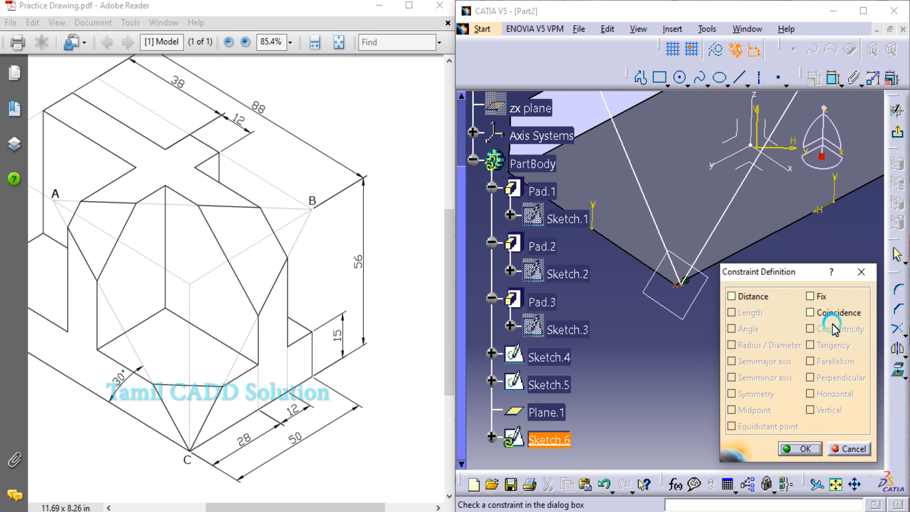
left_click(834, 313)
middle_click_drag(701, 319, 686, 416)
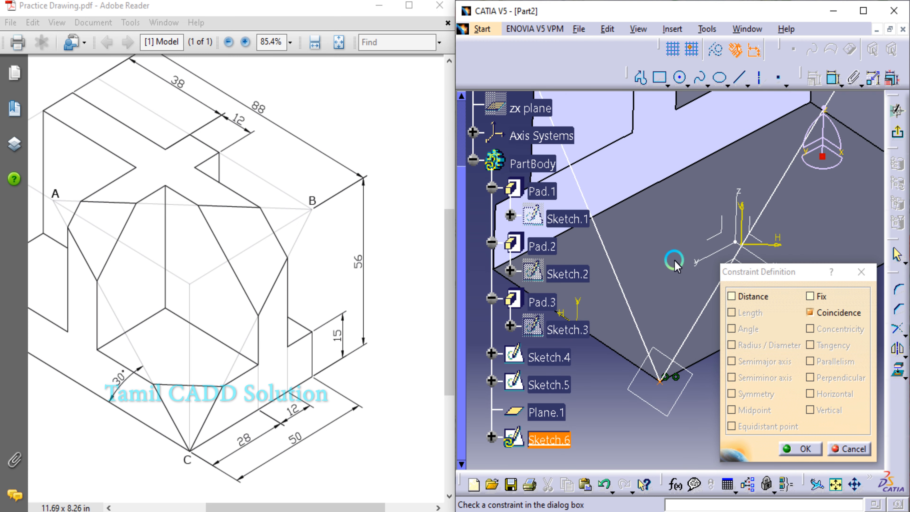
middle_click_drag(649, 119, 650, 244, "ctrl")
middle_click_drag(661, 211, 654, 187)
middle_click_drag(654, 187, 873, 212)
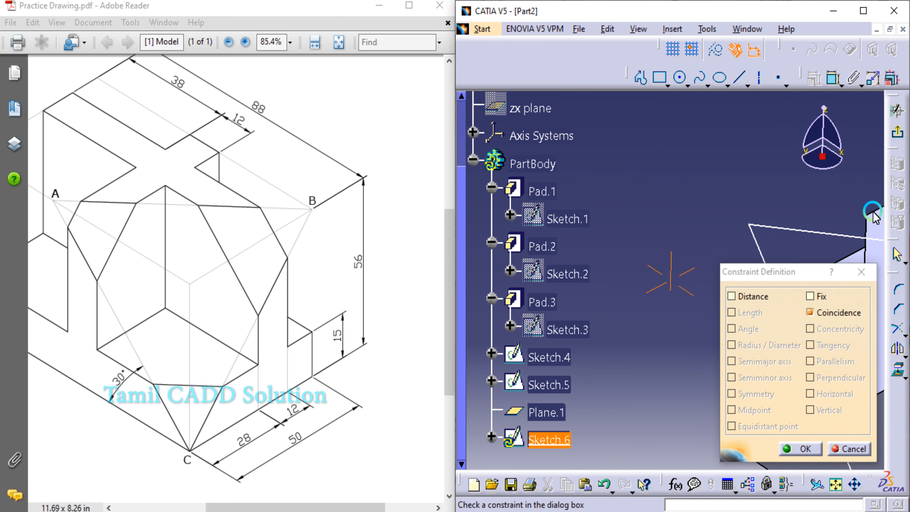
middle_click_drag(714, 137, 577, 138)
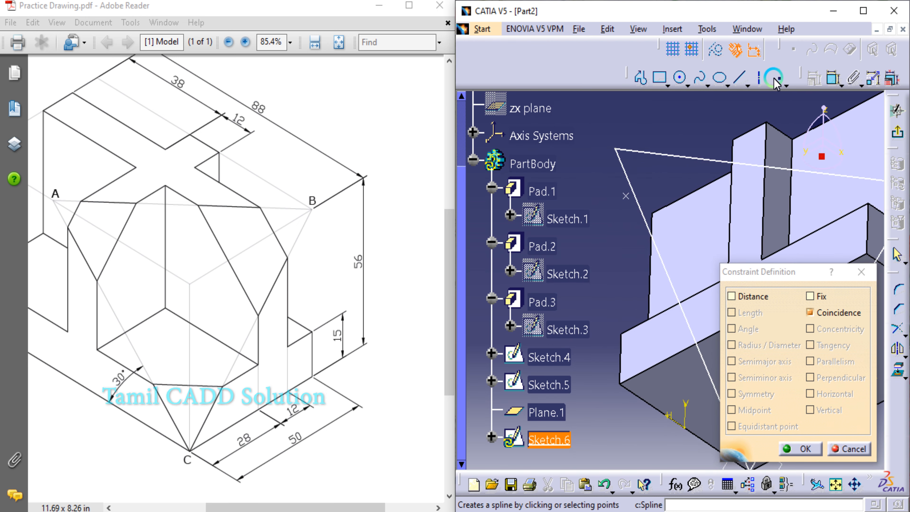
left_click(623, 184)
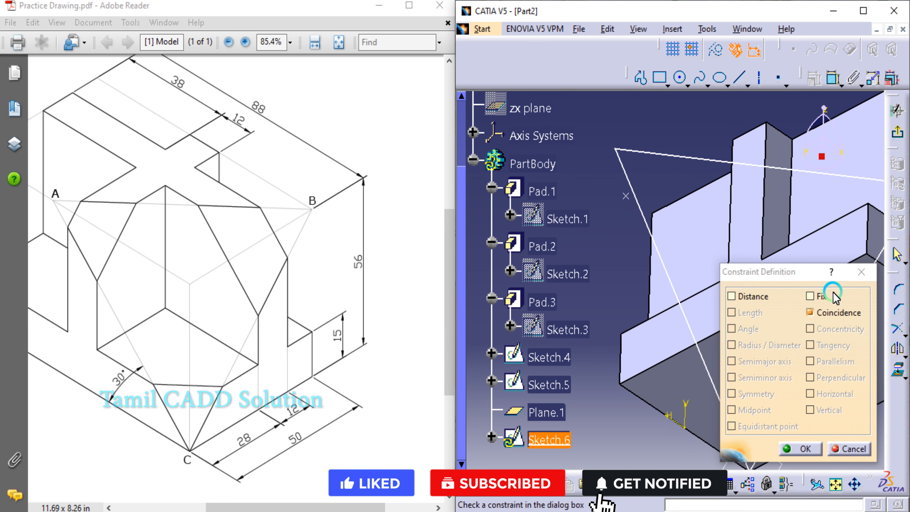
left_click(800, 449)
Step: Constrain the triangle's upper corner beside the Sketch.5 point B coincident with that point
left_click(627, 202)
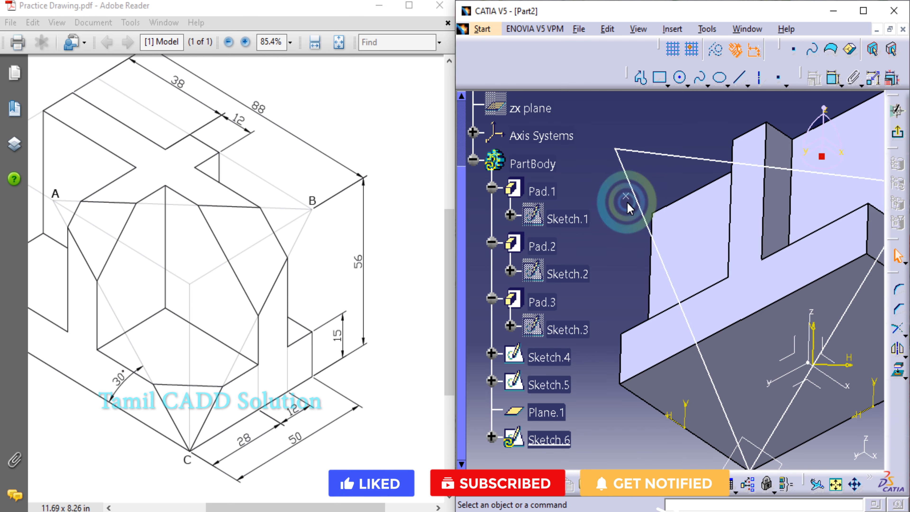
left_click(626, 197)
left_click(615, 150, "ctrl")
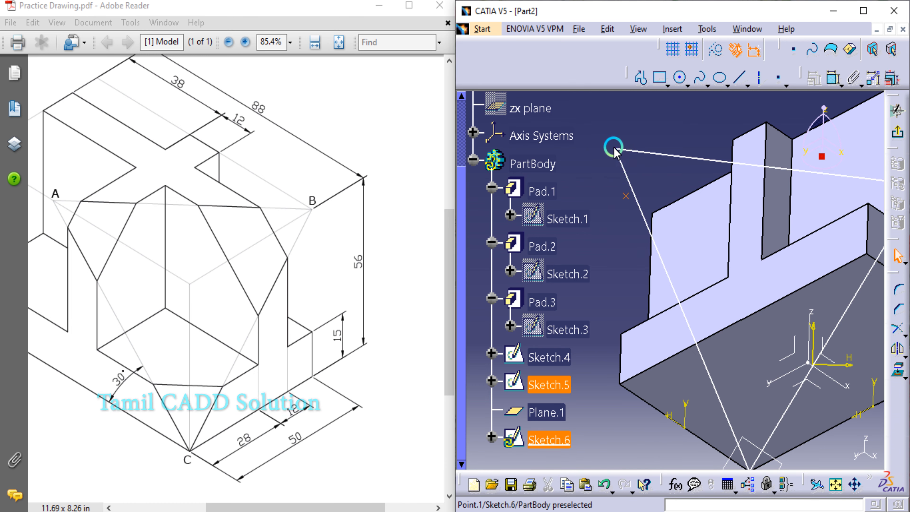
left_click(814, 76)
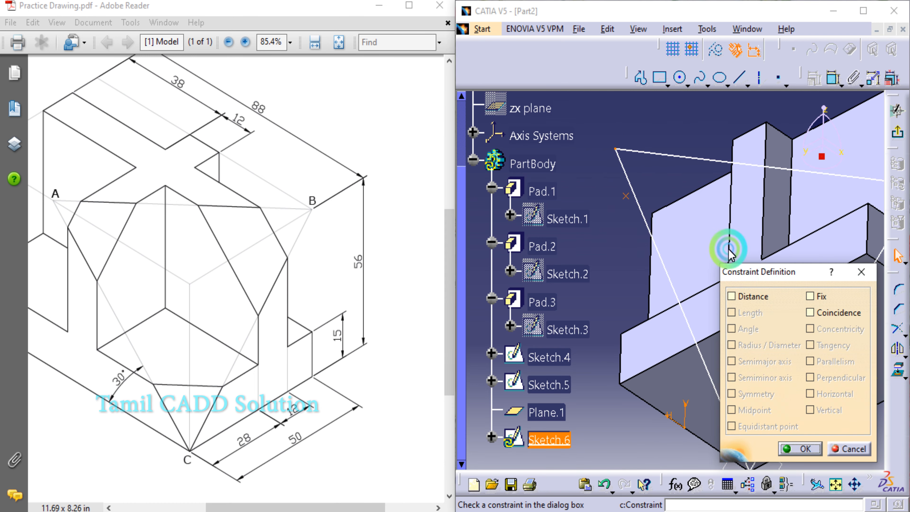
left_click(832, 317)
left_click(801, 449)
Step: Pull the slanted line's upper end away from the Sketch.4 point A and make it coincident with the top line's open end
middle_click_drag(817, 333, 621, 297)
left_click(718, 166)
left_click(731, 142, "ctrl")
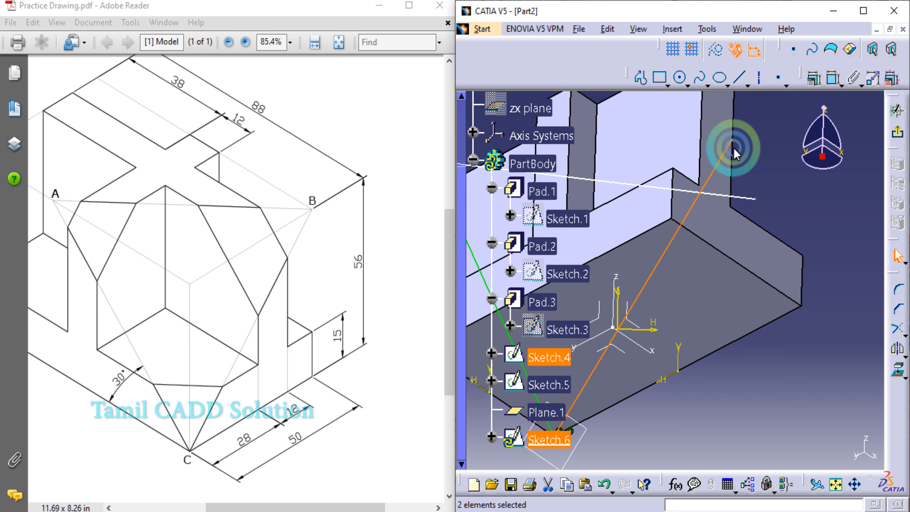
left_click_drag(733, 145, 753, 175)
left_click(780, 181)
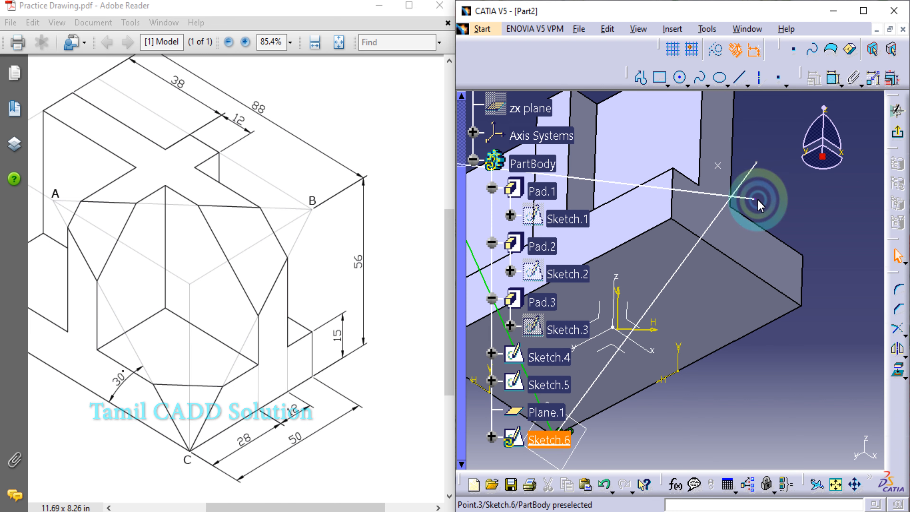
left_click(755, 199)
left_click(758, 163, "ctrl")
left_click(814, 78)
Step: Constrain the triangle's remaining upper corner to the Sketch.4 point A with Coincidence only, leaving Fix off
left_click(718, 165)
left_click(757, 162, "ctrl")
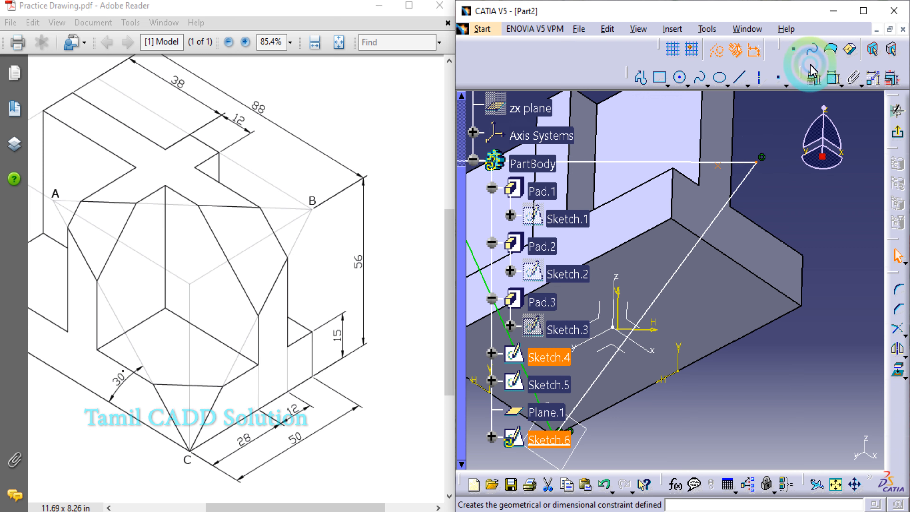
left_click(814, 77)
left_click(840, 305)
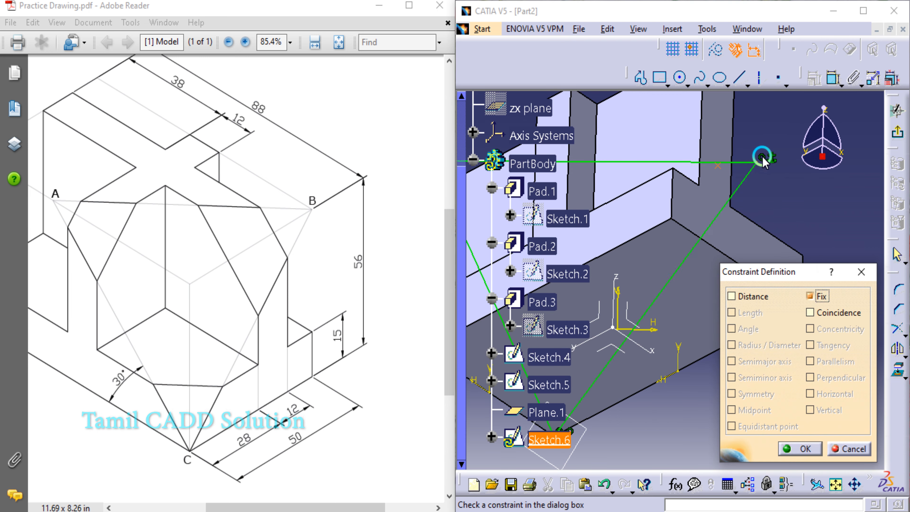
left_click(830, 316)
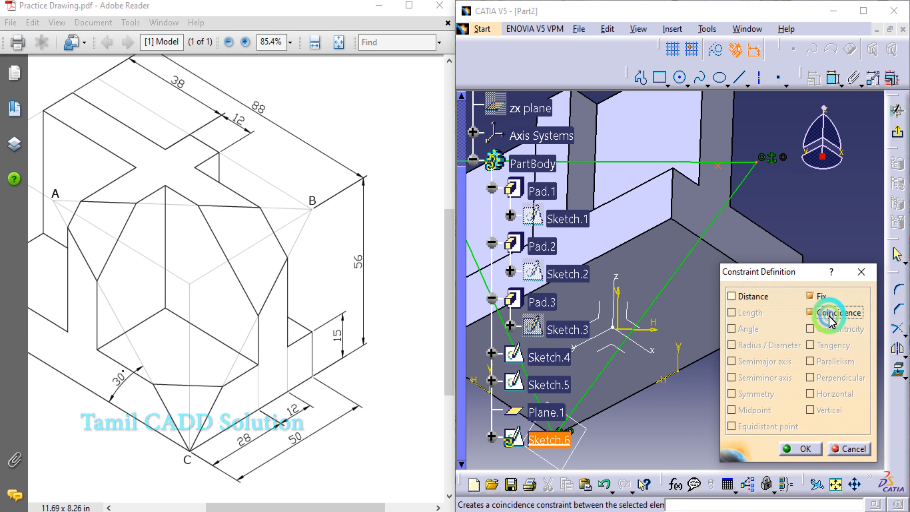
right_click(772, 158)
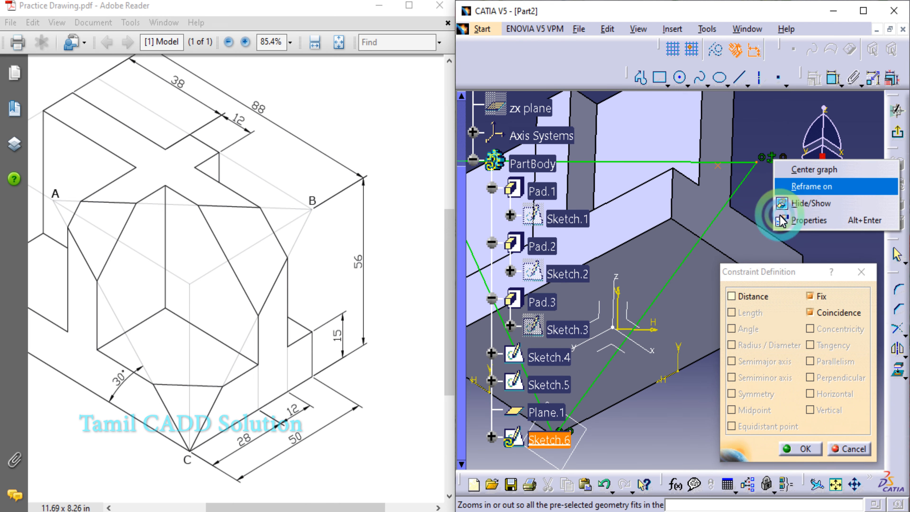
left_click(810, 297)
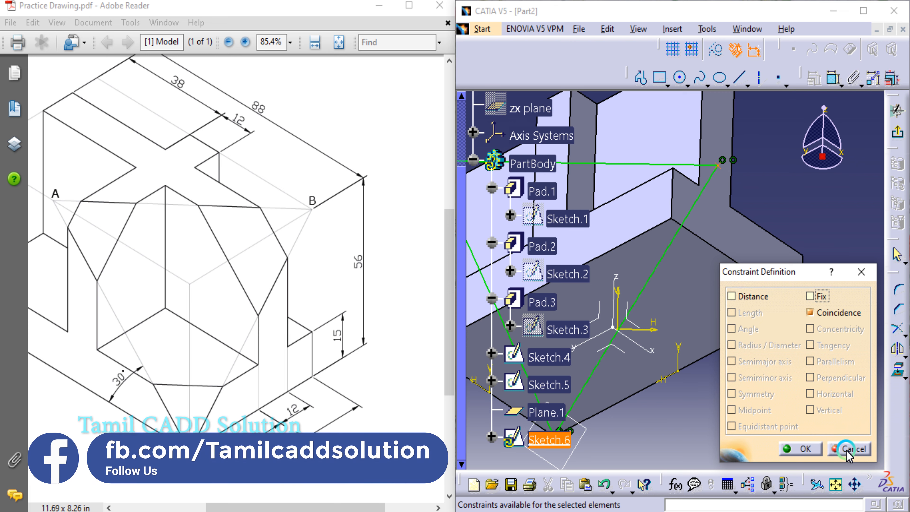
left_click(801, 449)
Step: Review the constrained triangle through A, B and C and exit the sketch
middle_click_drag(777, 159, 783, 322)
middle_click_drag(787, 239, 823, 155)
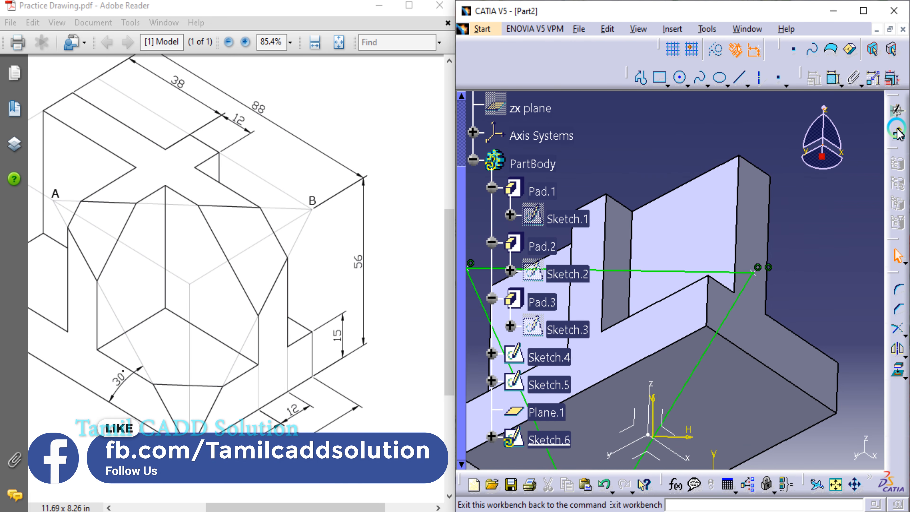
middle_click_drag(739, 166, 742, 224)
middle_click_drag(758, 214, 818, 174)
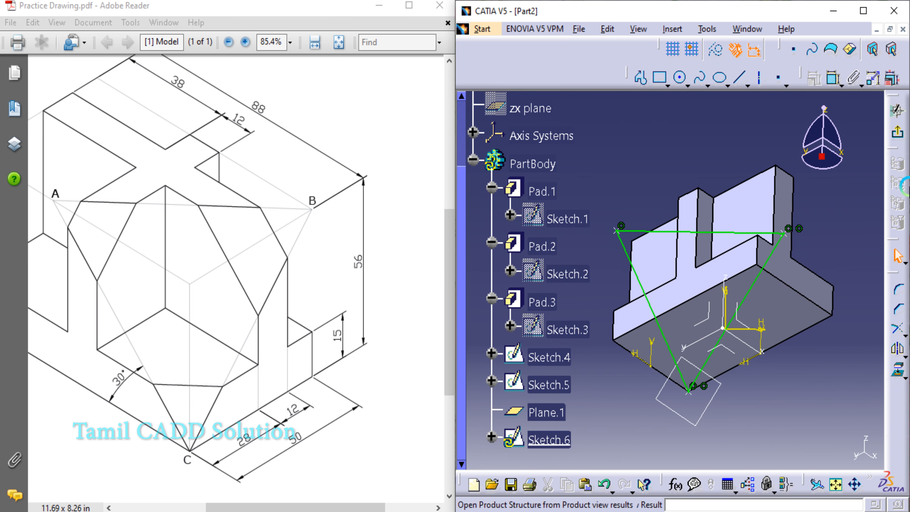
left_click(897, 138)
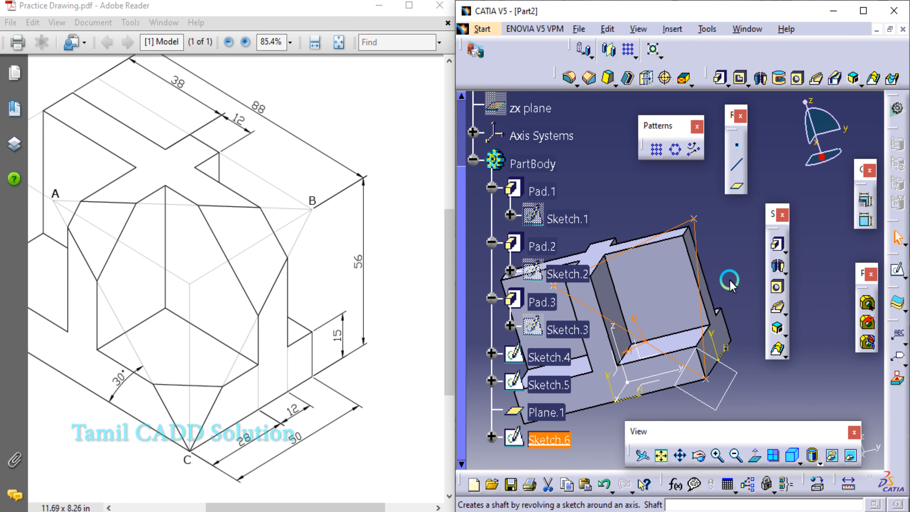
Step: Cut a 41 mm deep pocket into the part from the slanted triangle sketch through A, B and C
middle_click_drag(708, 239, 662, 201)
left_click(663, 200)
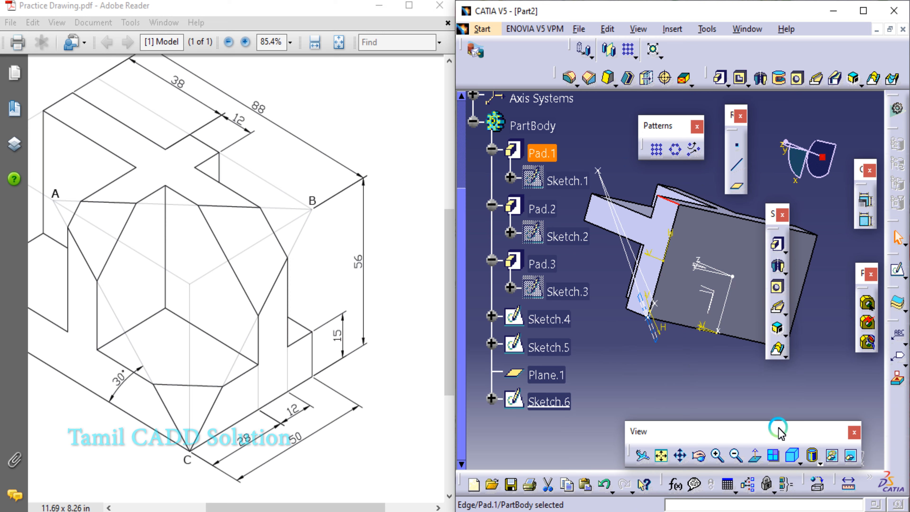
left_click(812, 455)
left_click(792, 455)
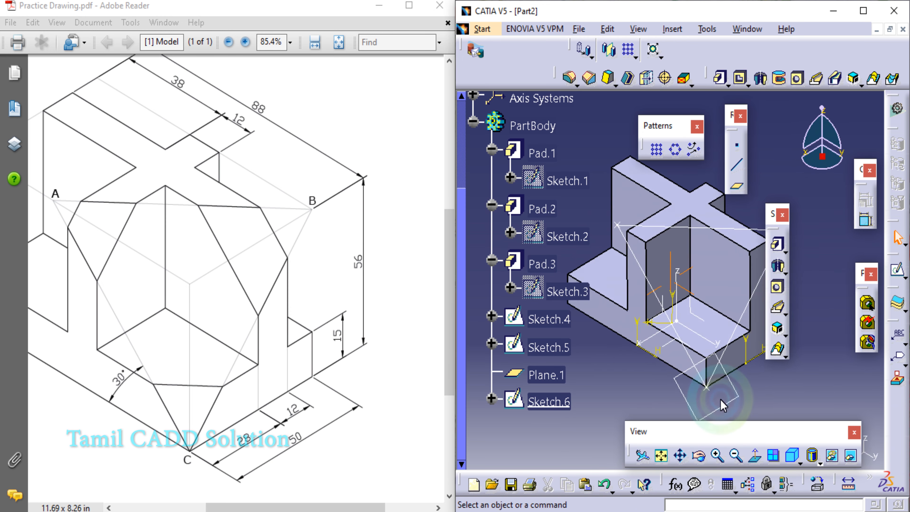
middle_click_drag(684, 334, 630, 361, "ctrl")
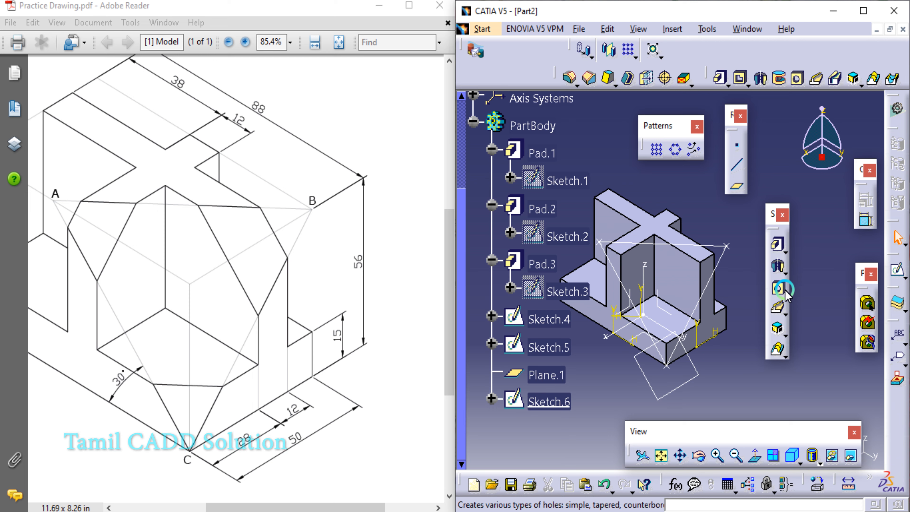
left_click(785, 255)
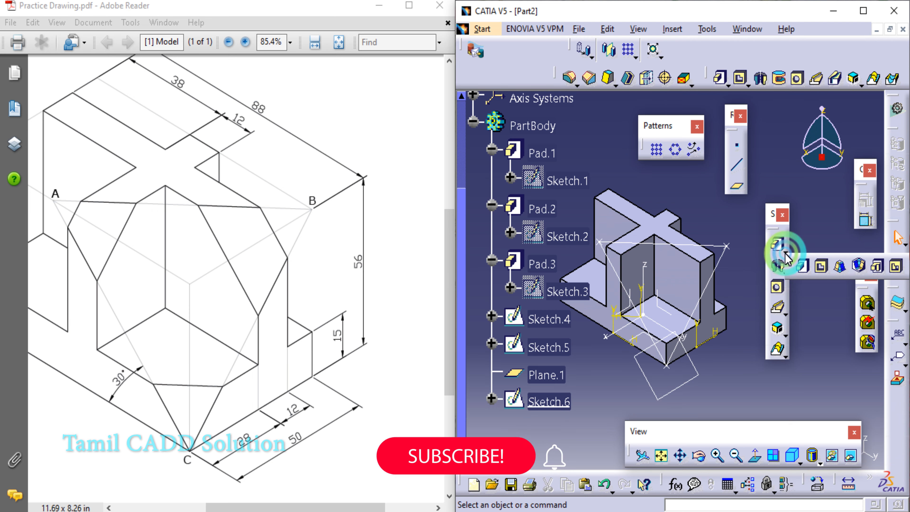
left_click(821, 274)
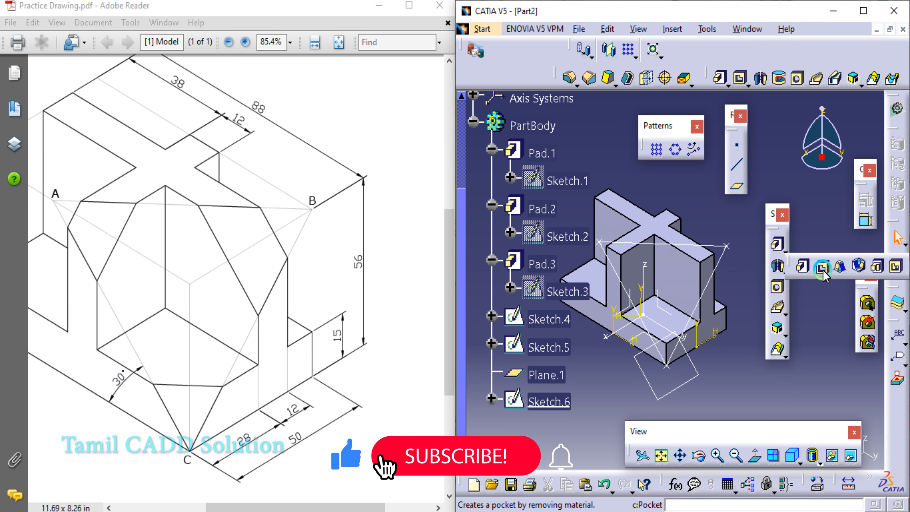
left_click(723, 256)
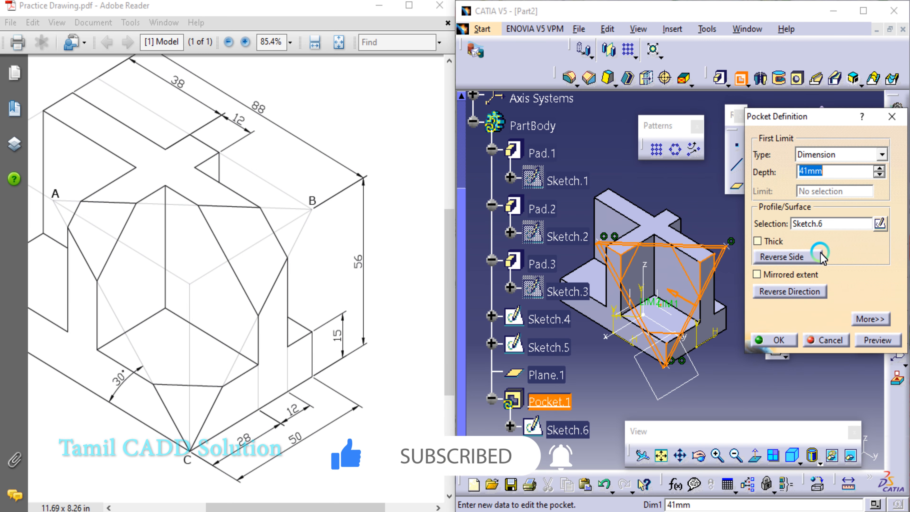
middle_click_drag(662, 351, 681, 198)
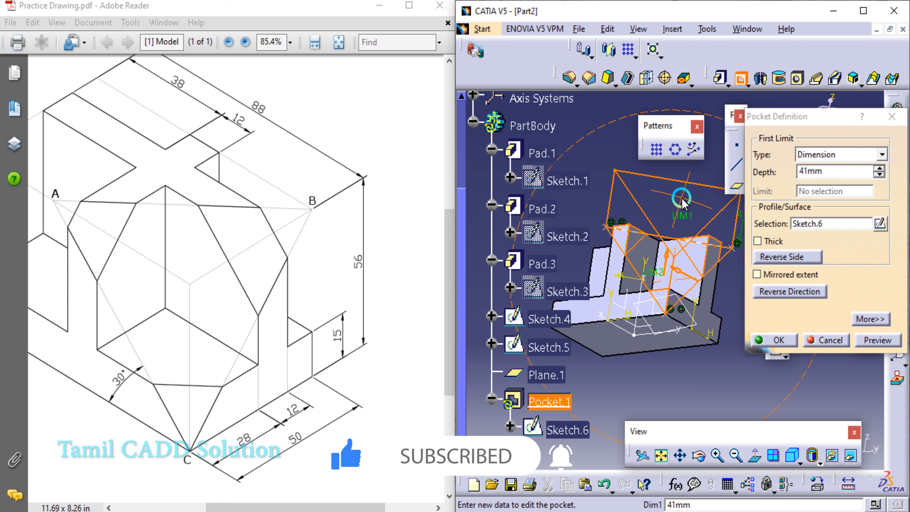
left_click(878, 339)
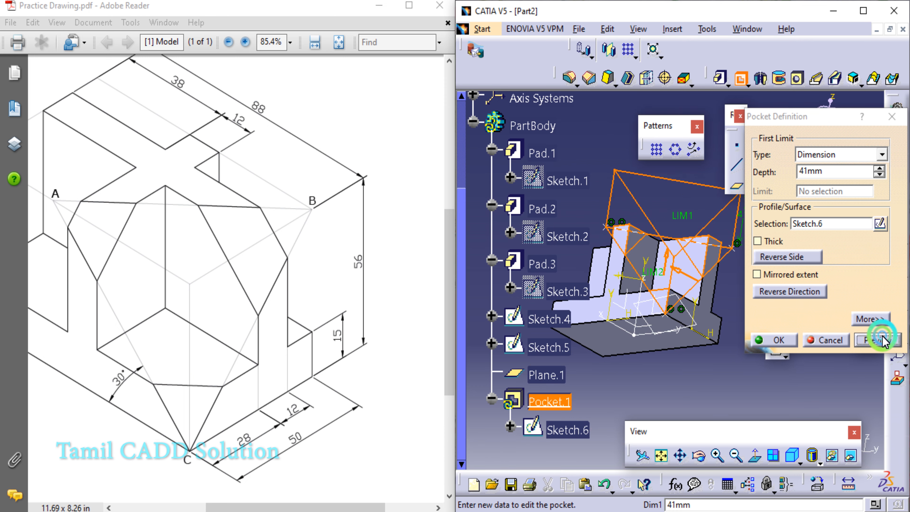
left_click(795, 341)
left_click(777, 328)
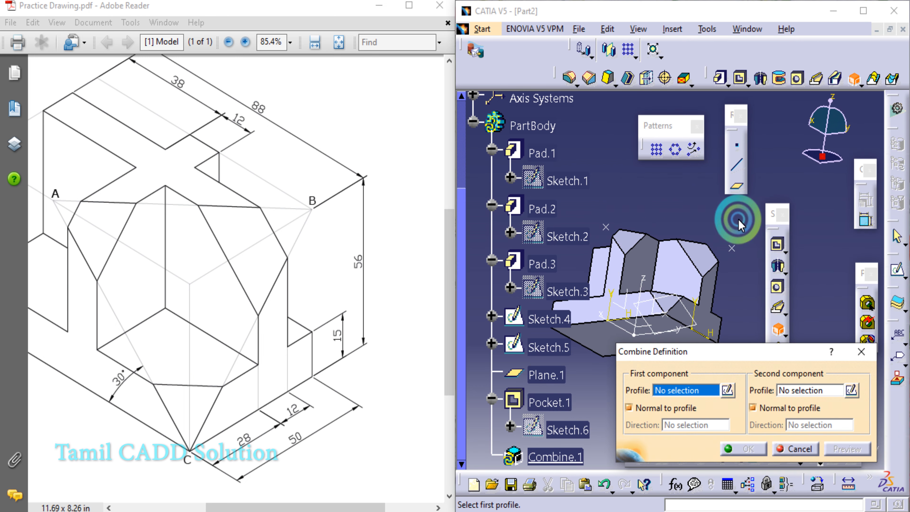
middle_click_drag(635, 276, 628, 350)
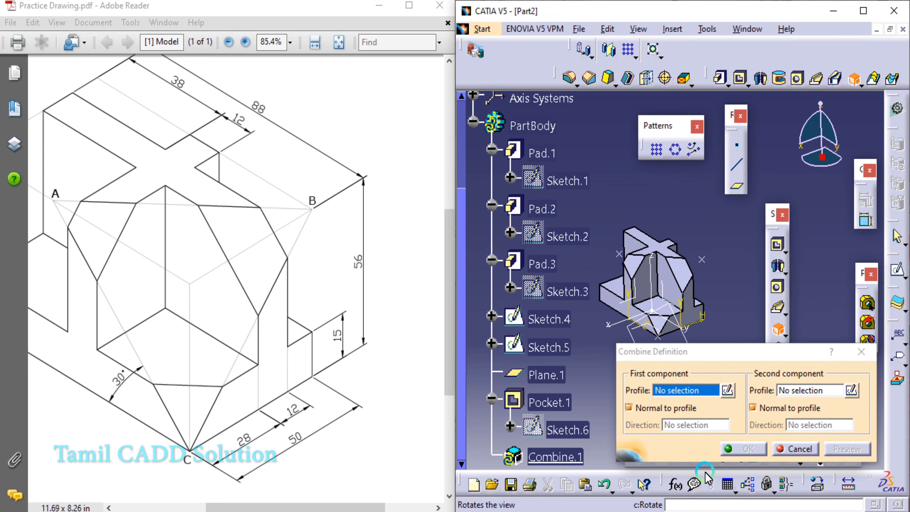
left_click(861, 353)
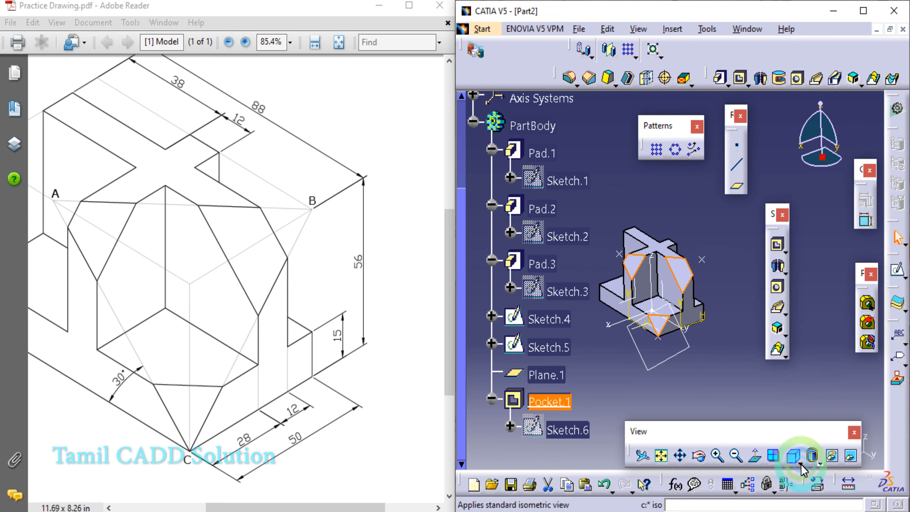
Step: Hide the reference point sketches Sketch.5 and Sketch.4 beside the part, working in the isometric view
left_click(790, 461)
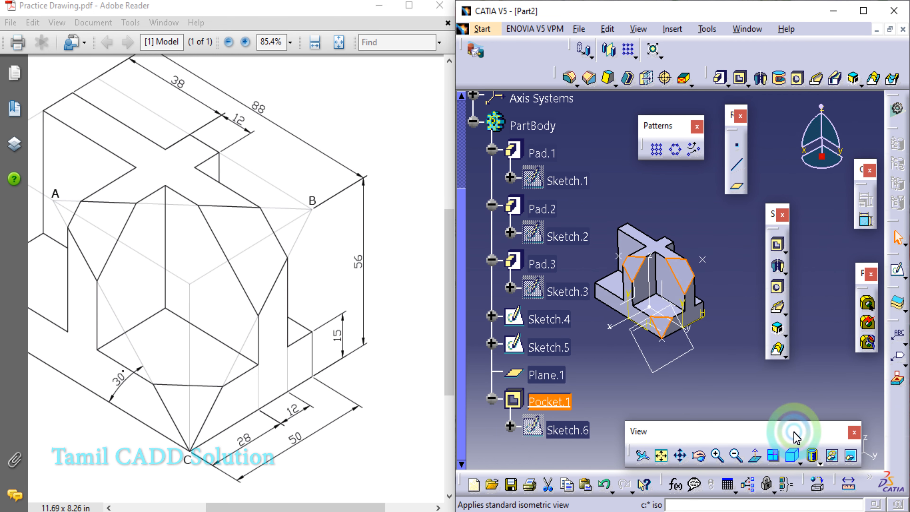
left_click(702, 261)
right_click(704, 262)
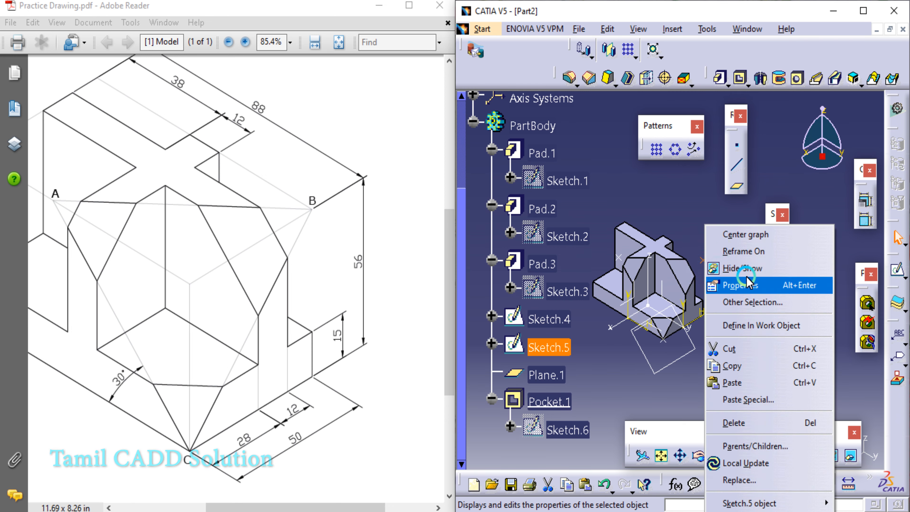
left_click(788, 268)
left_click(620, 257)
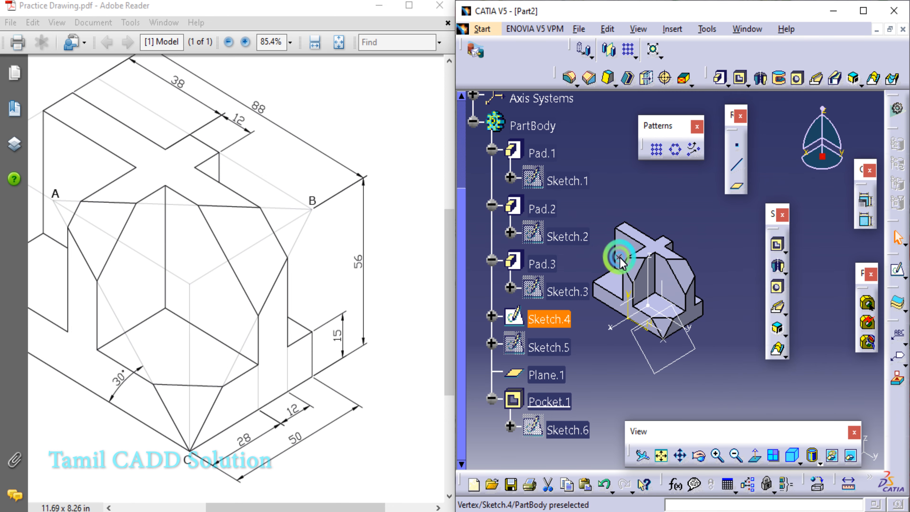
right_click(620, 257)
left_click(660, 266)
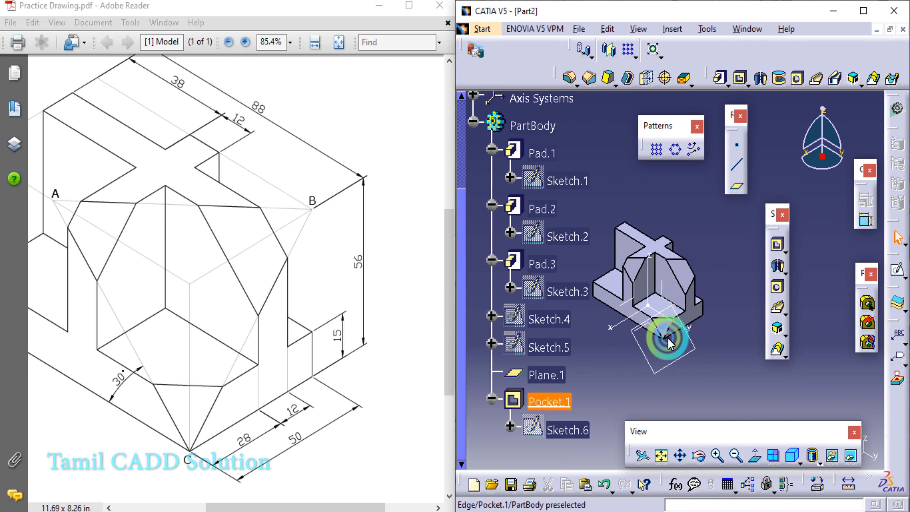
Step: Hide the slanted reference plane Plane.1 and the Absolute Axis System so only the solid part is shown
right_click(689, 344)
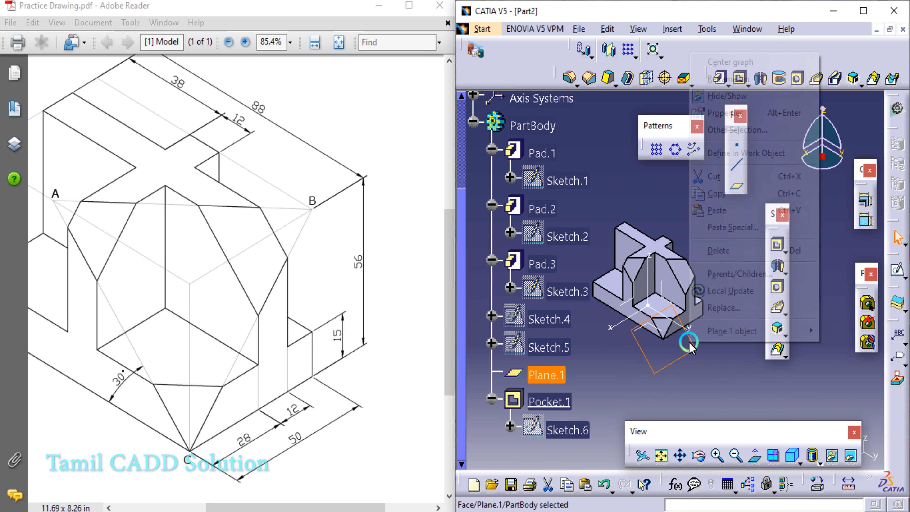
left_click(725, 95)
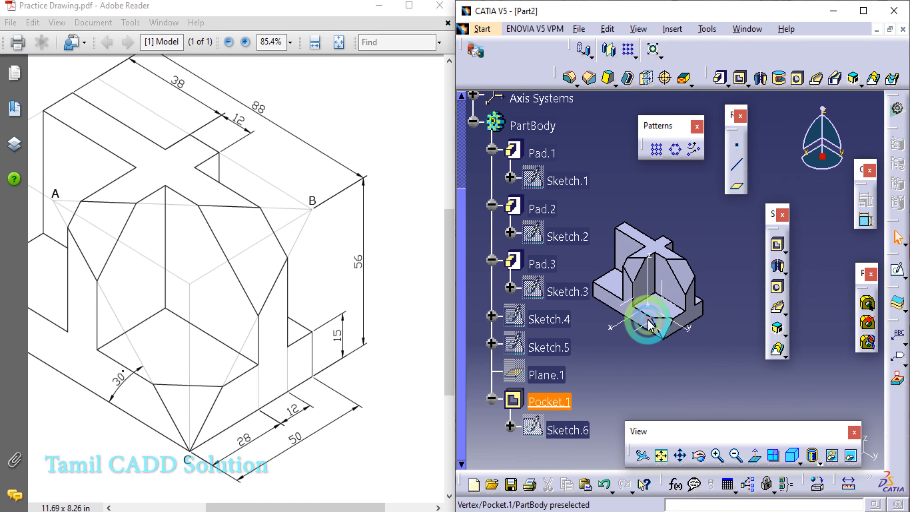
left_click(623, 303)
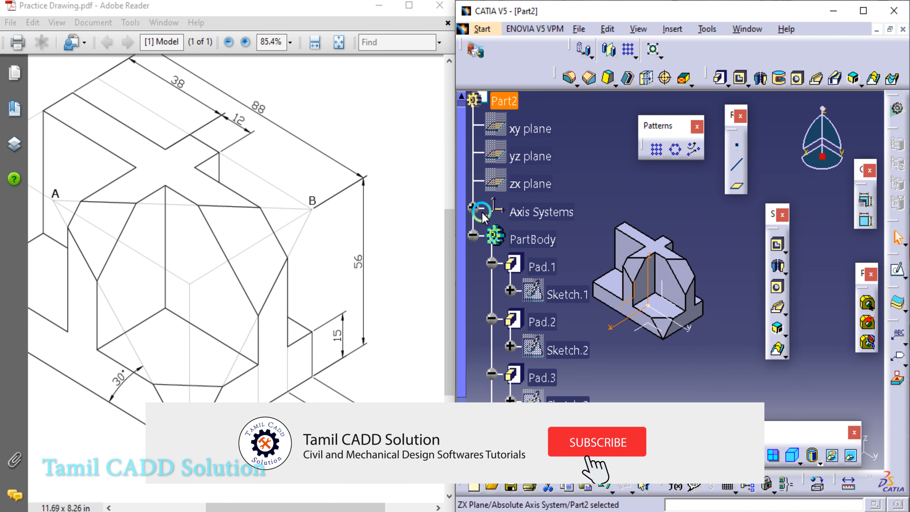
left_click(473, 207)
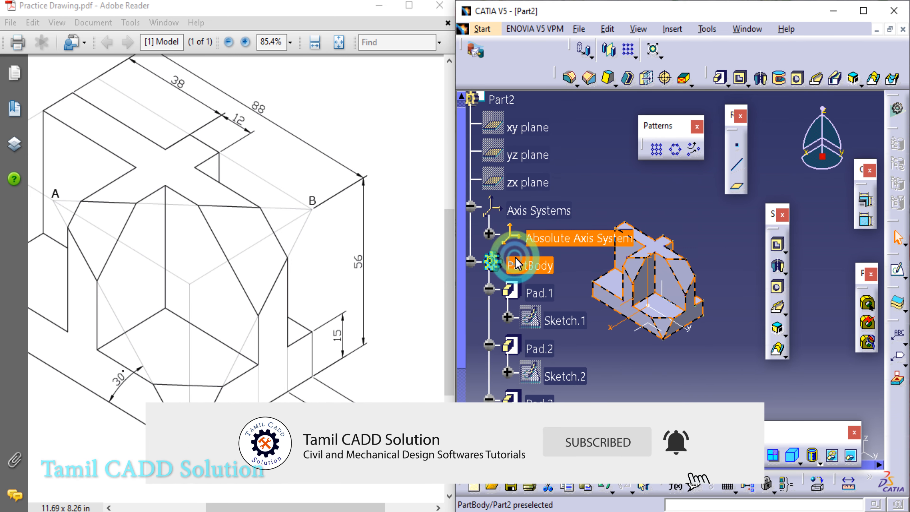
right_click(544, 238)
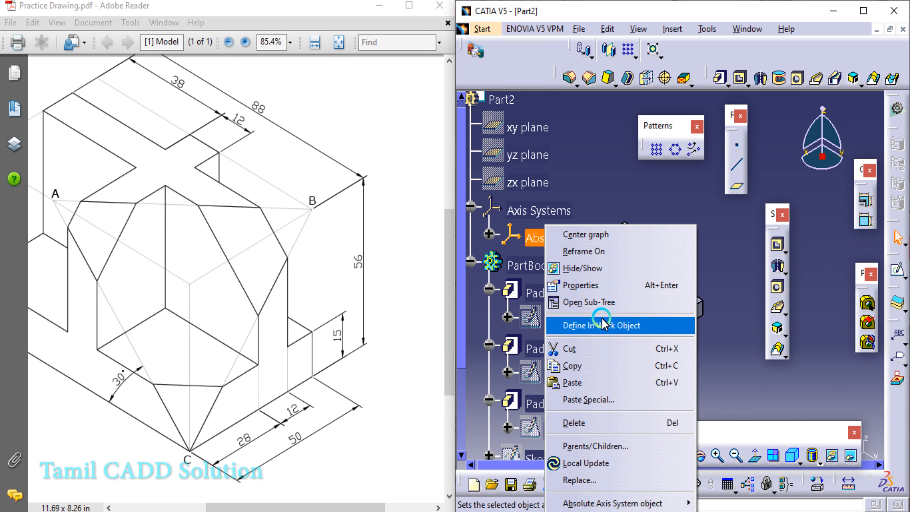
left_click(597, 272)
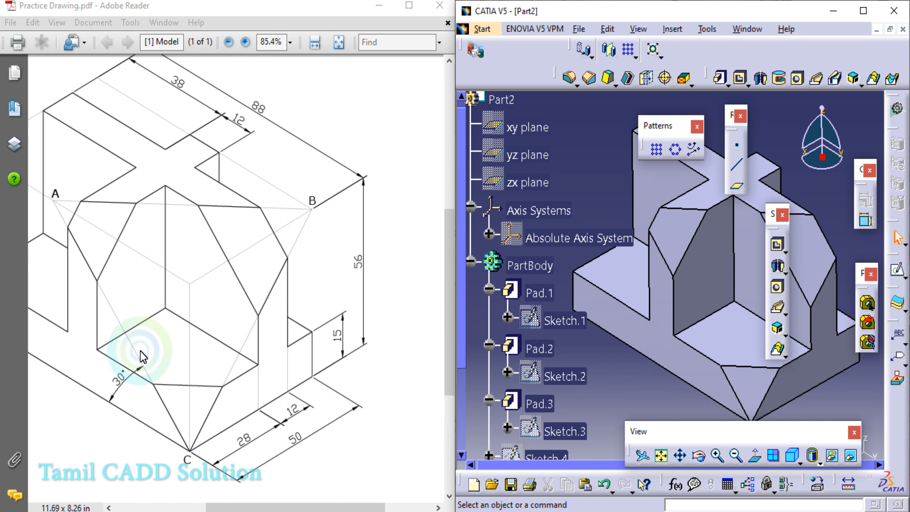
Step: Compare the finished part with the practice drawing, moving the floating sketch-based features toolbar clear of the model
left_click(123, 379)
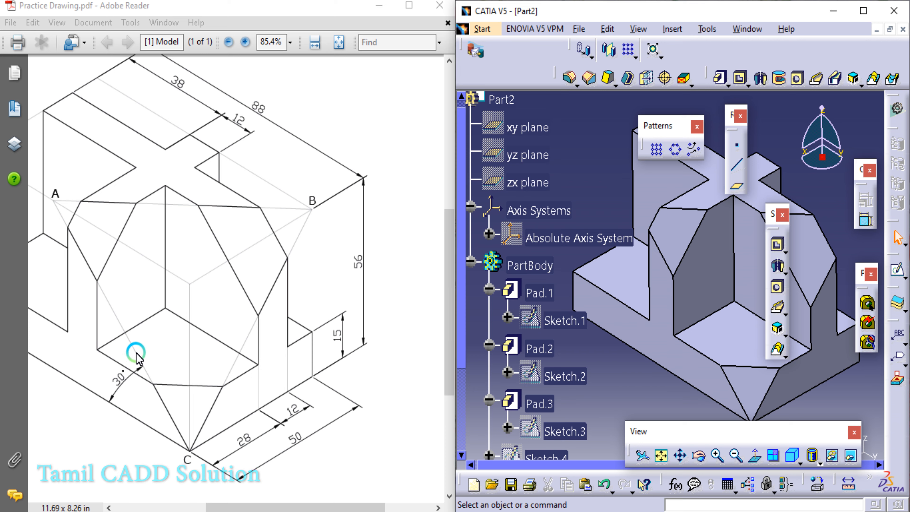
mouse_move(690, 282)
middle_mouse_down()
mouse_move(690, 319)
mouse_move(661, 321)
mouse_move(670, 315)
middle_mouse_up()
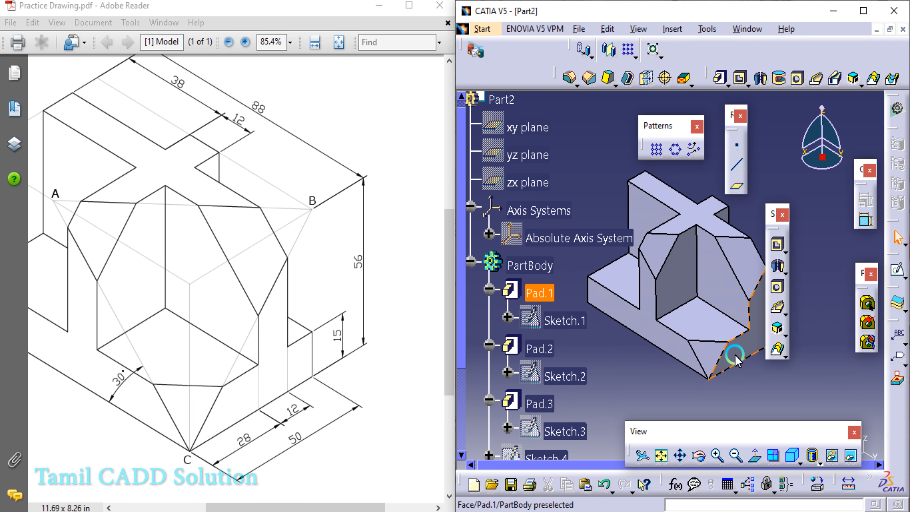
left_click(783, 285)
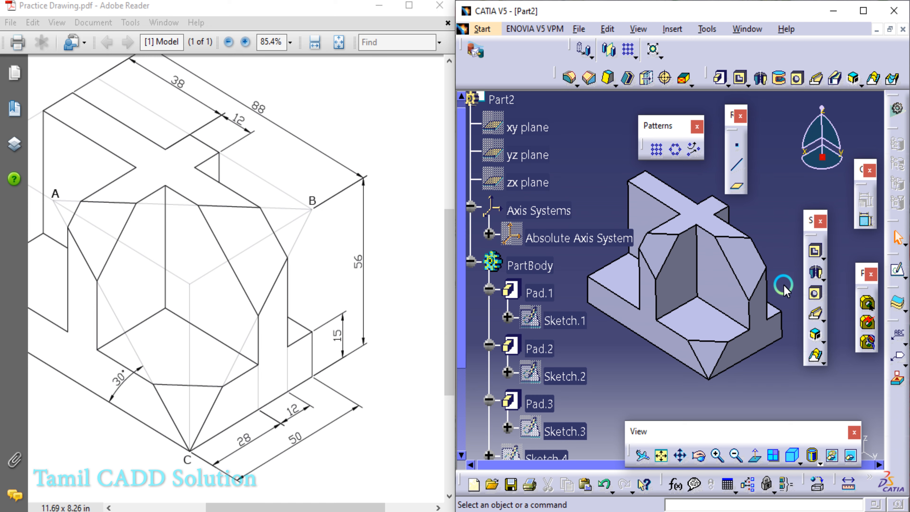